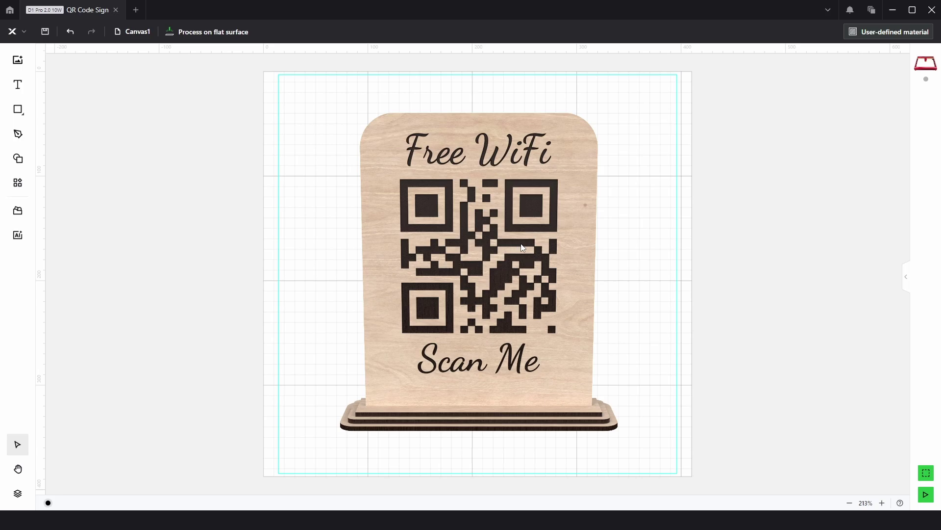
Shrink the reference sign image to about 221 mm, set it right of the work area, and lock it.
click(505, 239)
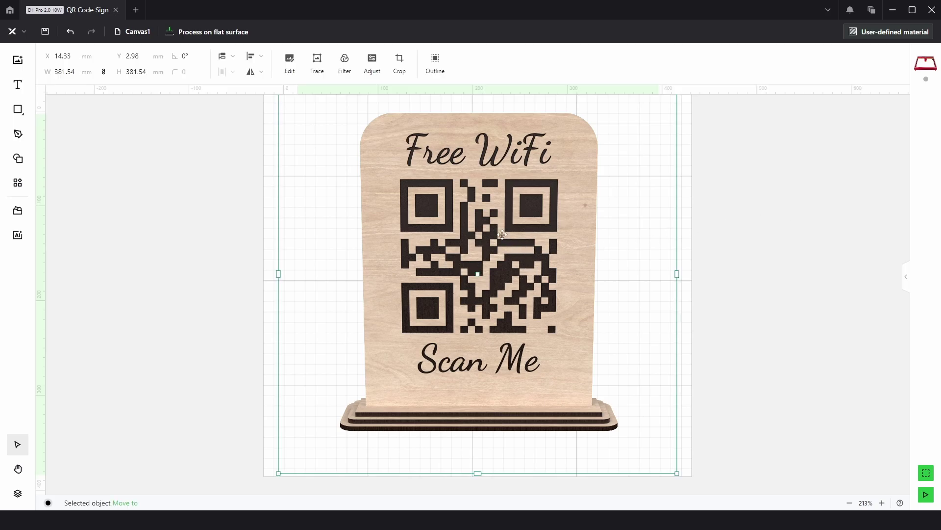
drag(278, 273, 364, 273)
drag(488, 266, 796, 362)
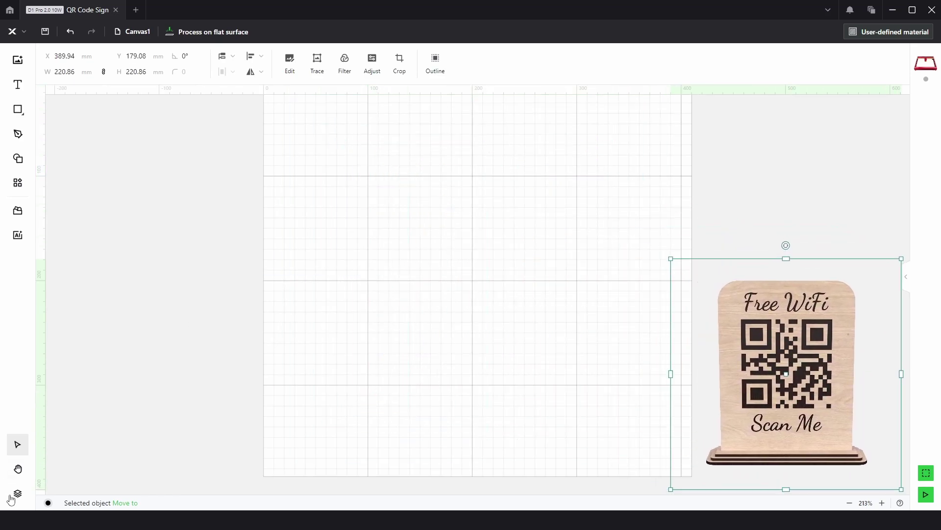
click(18, 494)
click(128, 193)
click(323, 210)
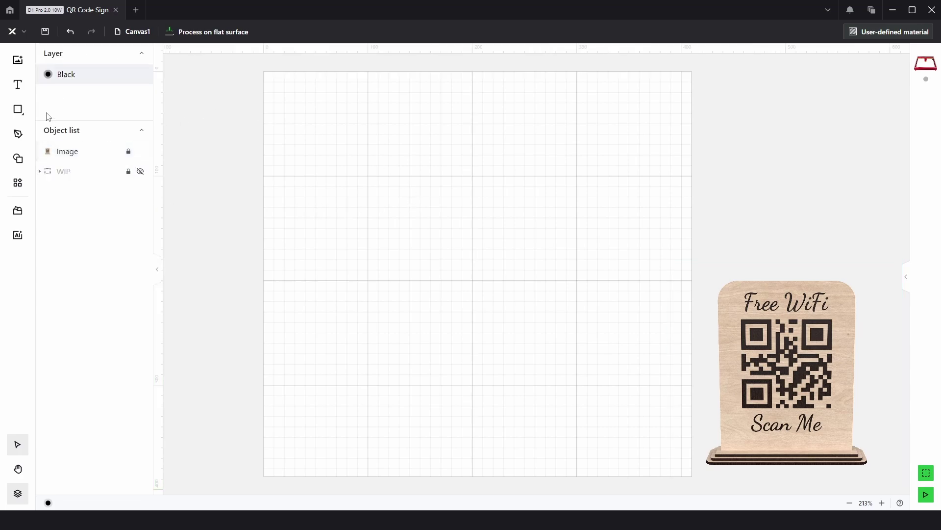
Add a rounded square from Basic shapes, size it 150 × 150 mm, and place it top centre.
click(18, 493)
click(18, 161)
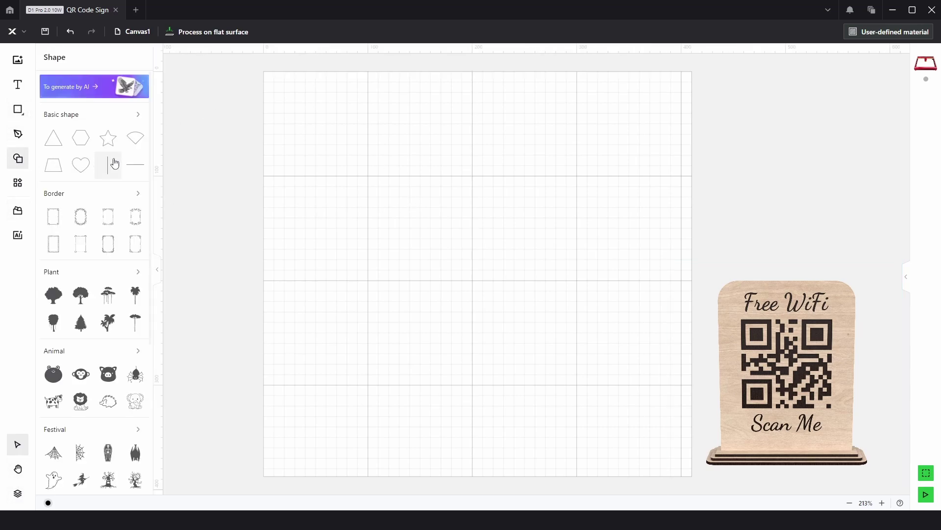
click(137, 112)
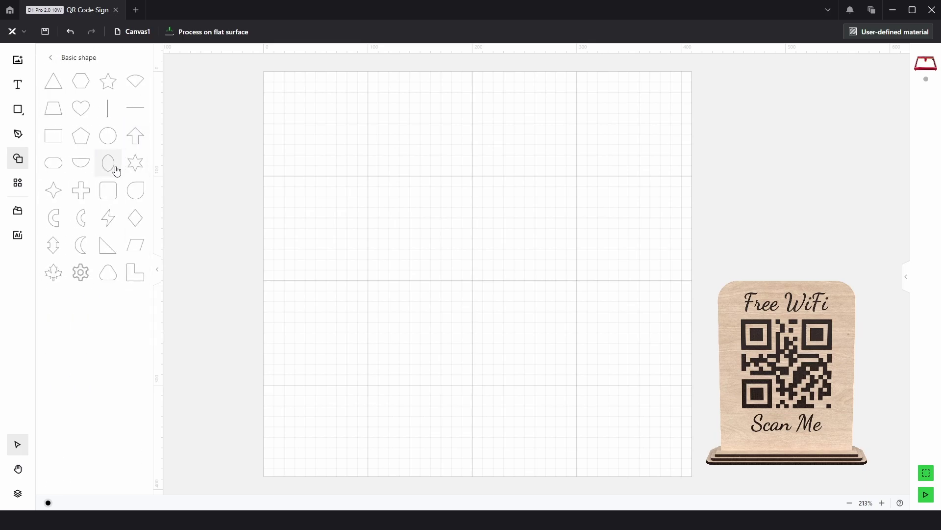
click(110, 192)
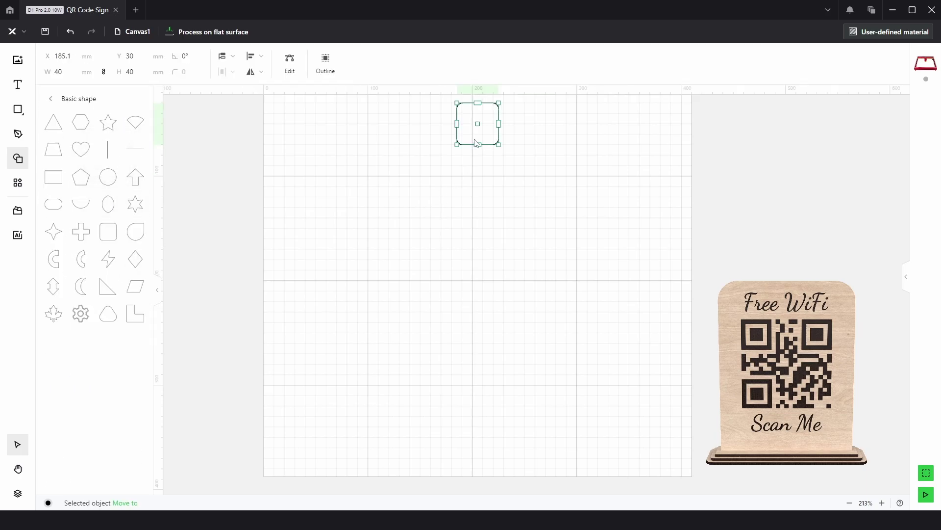
drag(479, 126, 476, 236)
click(18, 159)
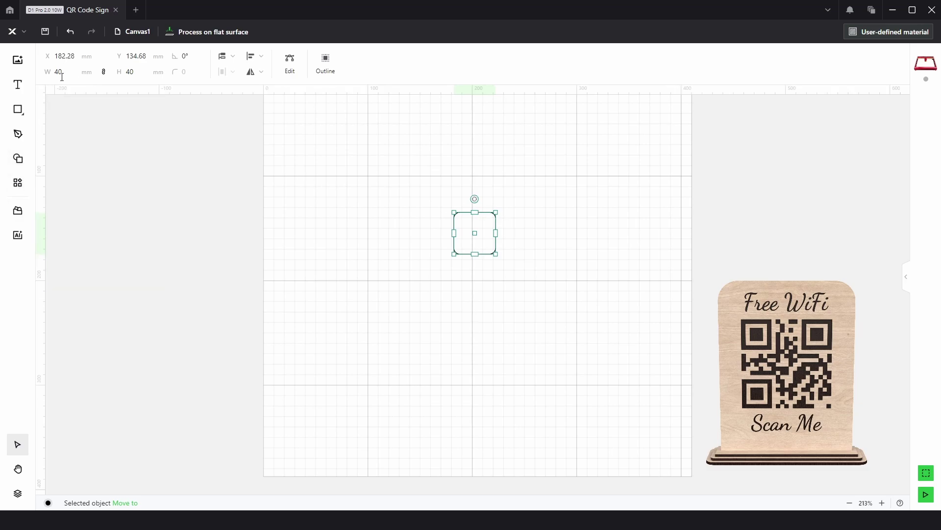
click(51, 74)
key(Return)
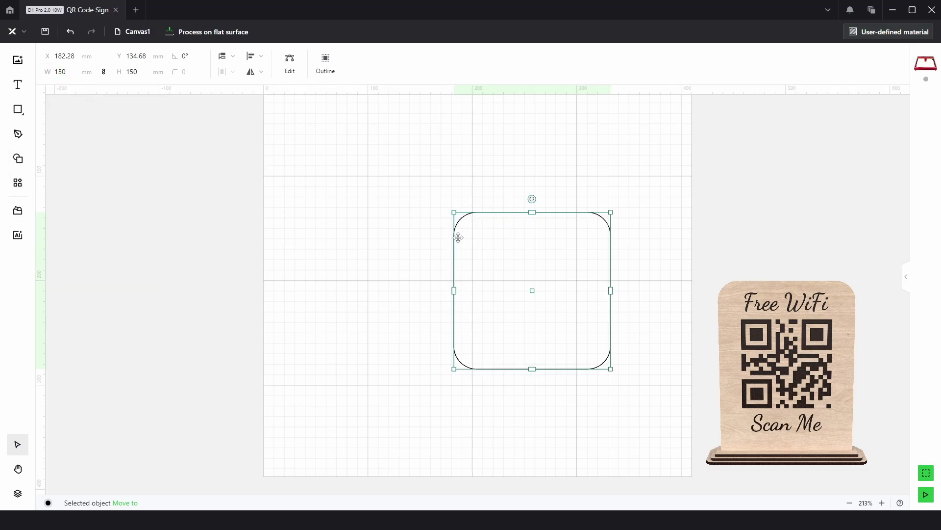
click(465, 213)
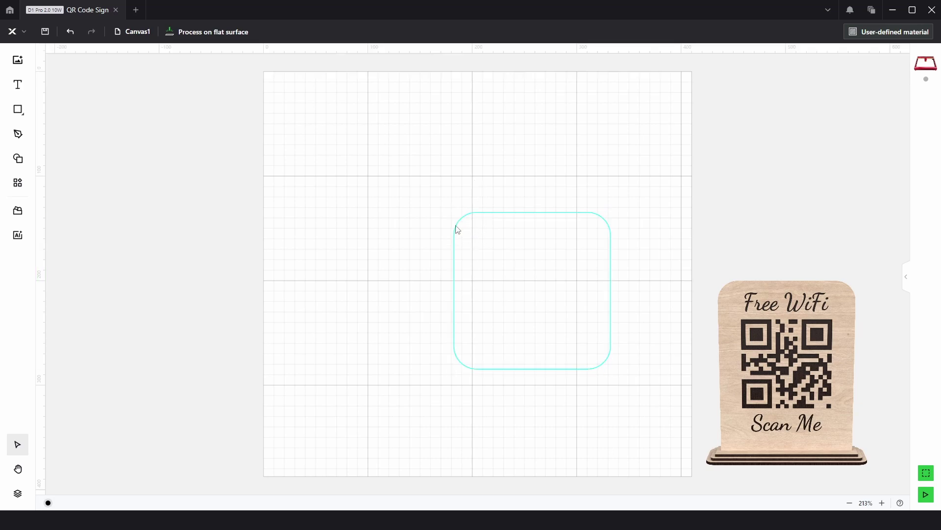
drag(522, 217, 468, 169)
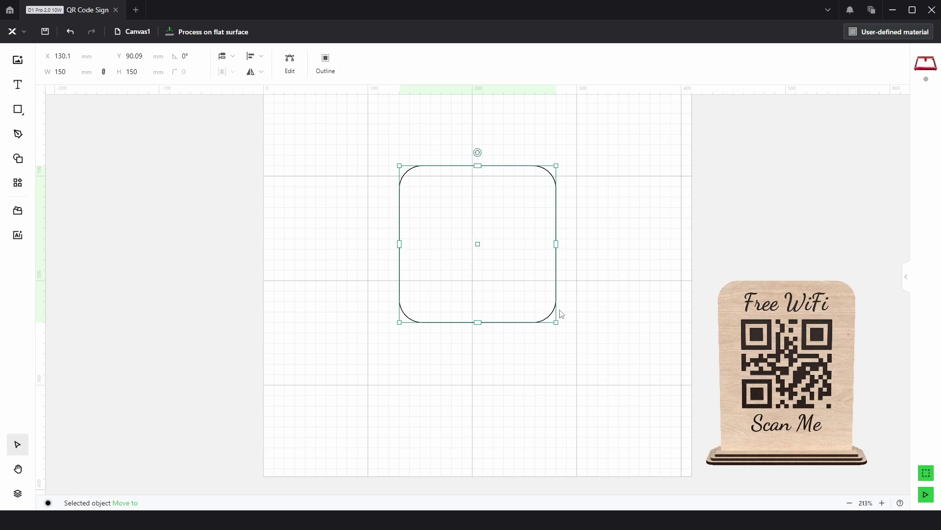
Move the rounded square to position X 0, Y 0.
scroll(429, 254, up, 3)
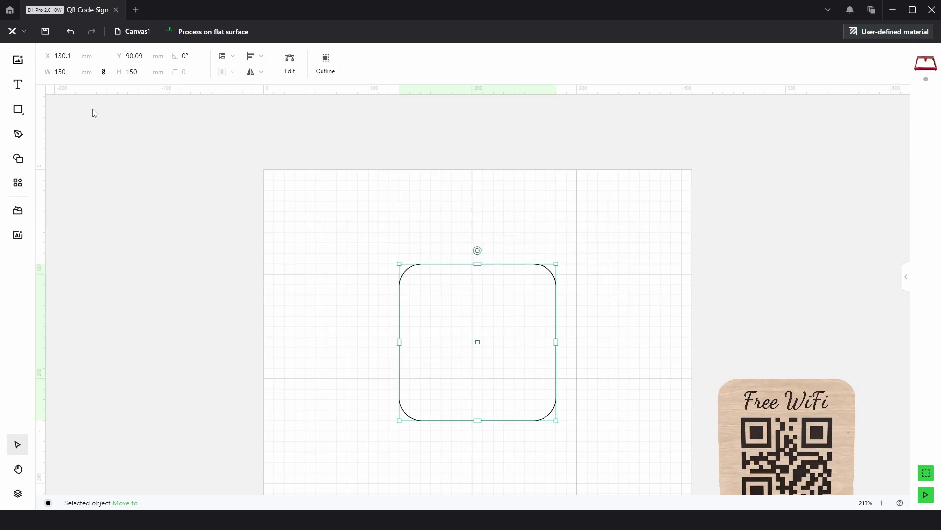
click(53, 56)
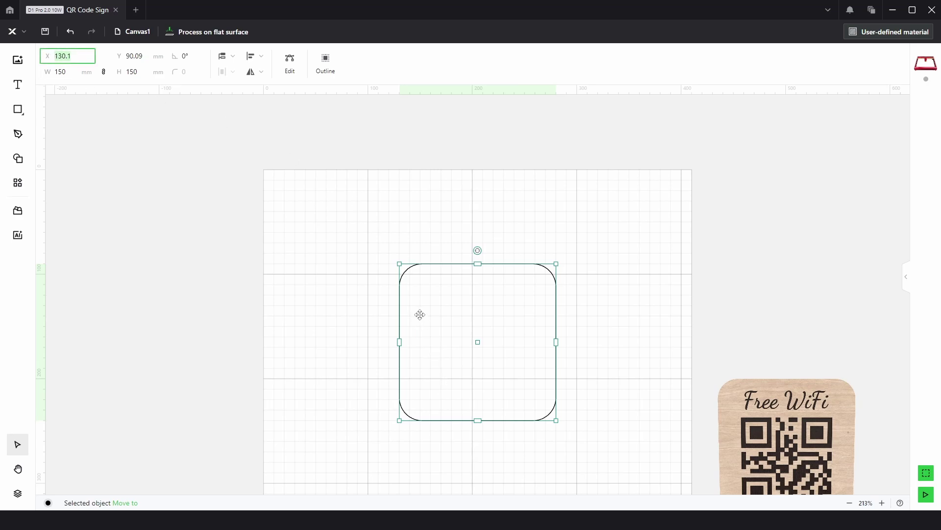
text(0)
key(Tab)
text(0)
key(Return)
scroll(307, 202, up, 3)
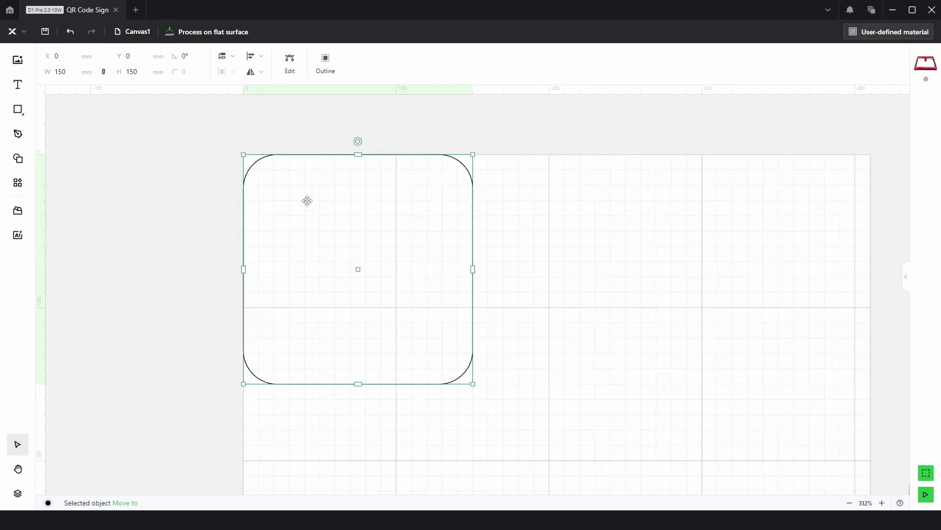
scroll(373, 194, left, 2)
scroll(416, 183, right, 1)
Delete the bottom rounded-corner nodes and move both bottom nodes down to Y 200.
click(563, 215)
click(495, 231)
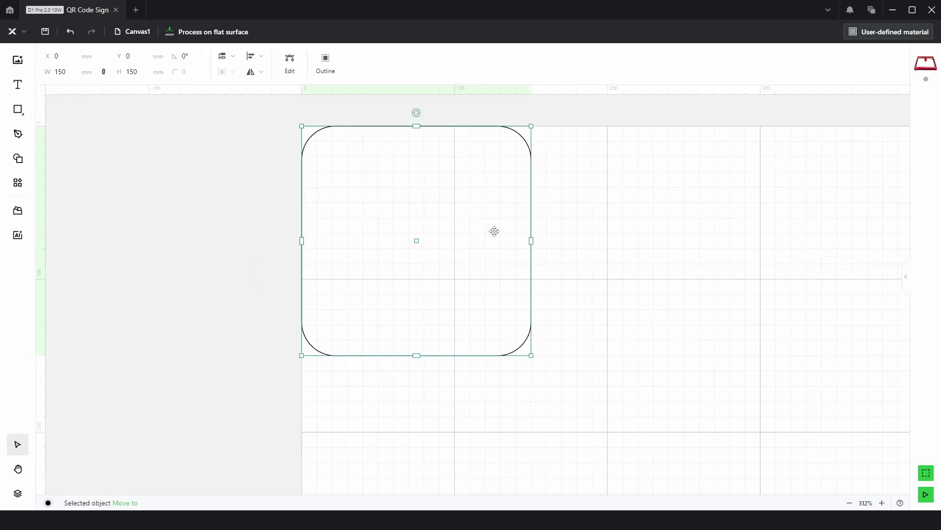
click(290, 60)
drag(281, 388, 547, 342)
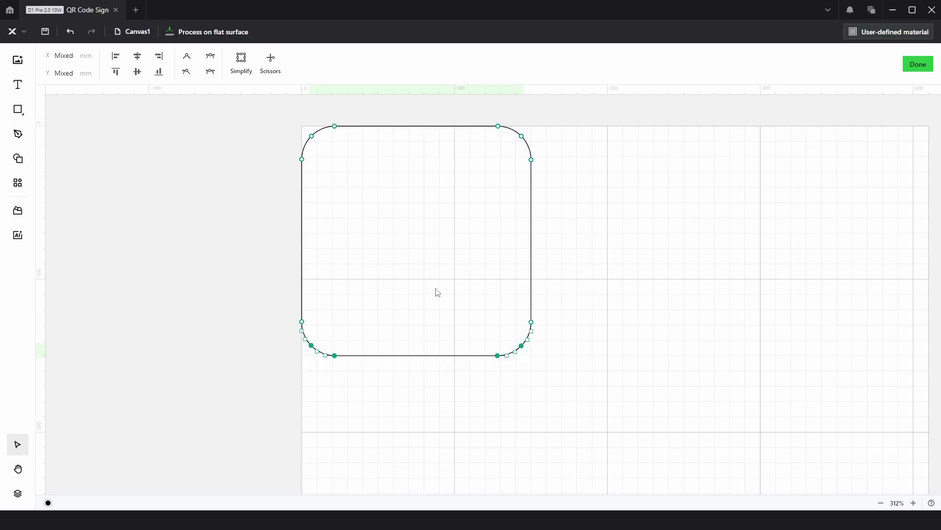
key(Delete)
drag(263, 367, 368, 282)
double_click(66, 72)
text(200)
key(Return)
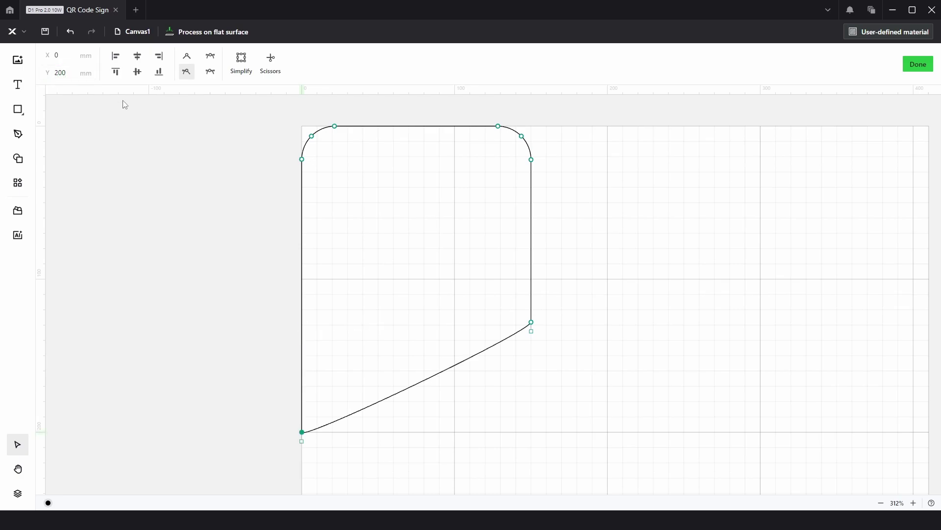
drag(431, 278, 588, 378)
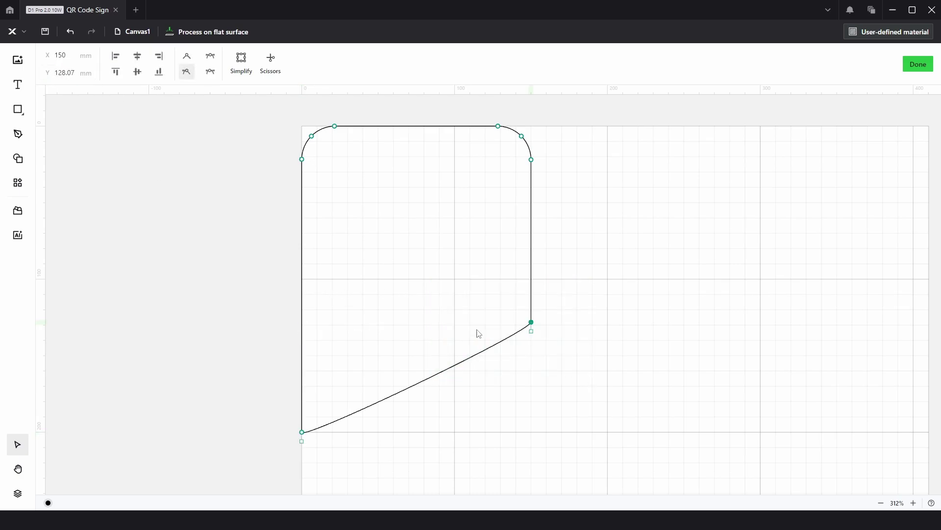
double_click(63, 73)
text(200)
key(Return)
Straighten the curved bottom edge into a square bottom and finish node editing.
scroll(294, 297, down, 3)
scroll(349, 317, up, 4)
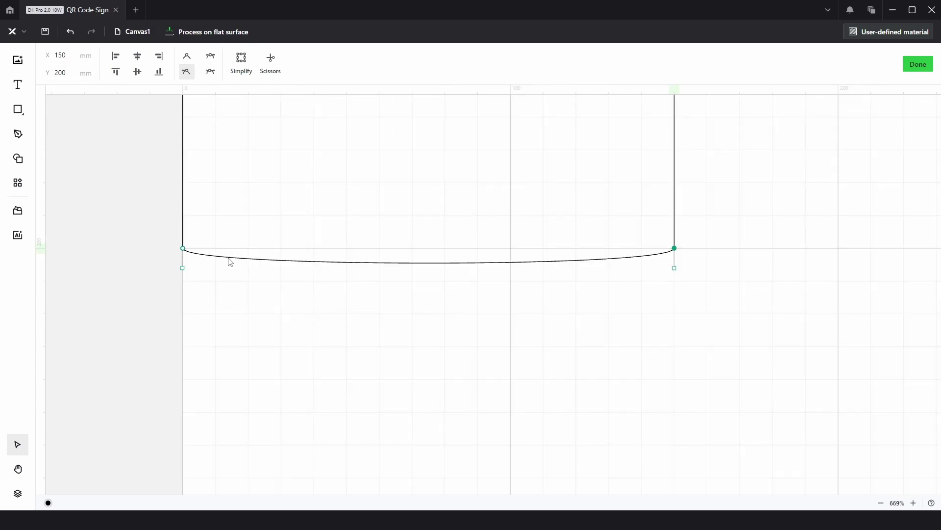
drag(758, 314, 134, 183)
click(188, 58)
click(362, 322)
scroll(395, 225, up, 5)
scroll(393, 294, down, 6)
drag(613, 298, 515, 229)
click(918, 64)
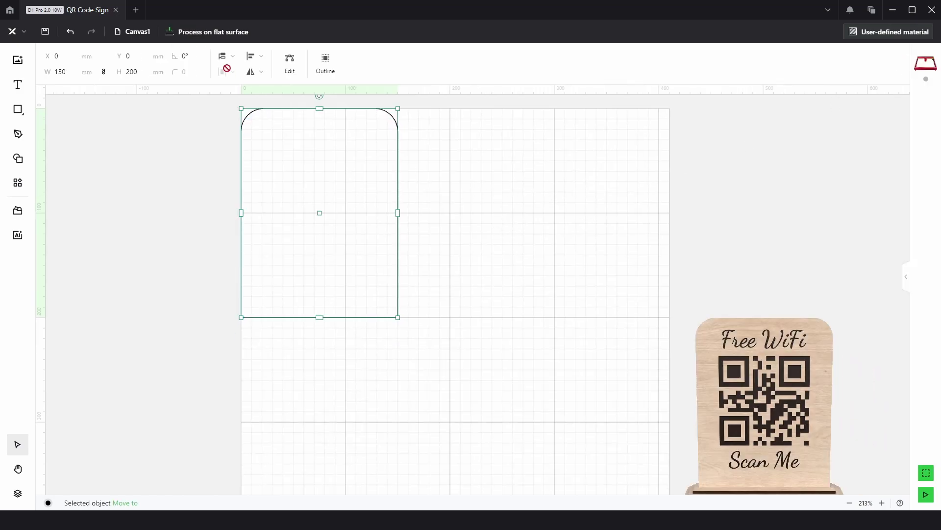
Centre the 150 × 200 mm board on the work area.
click(261, 56)
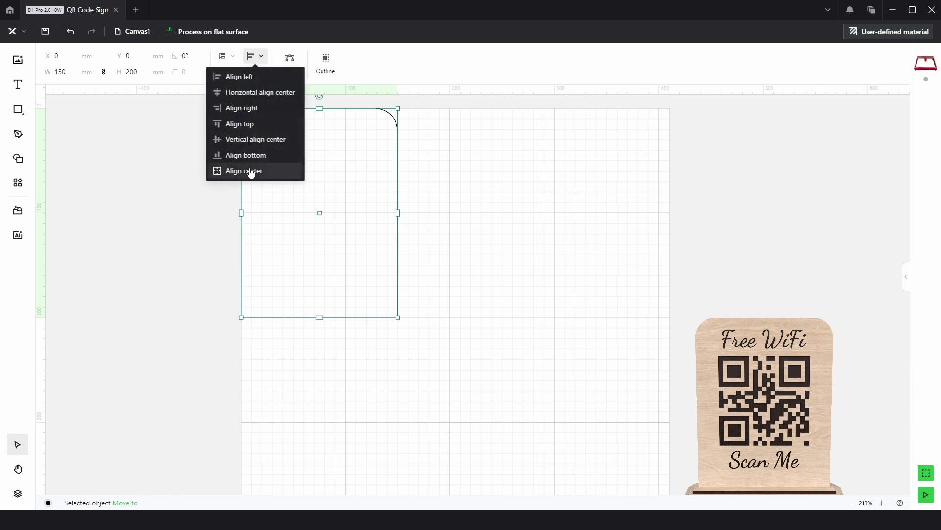
click(252, 171)
click(590, 367)
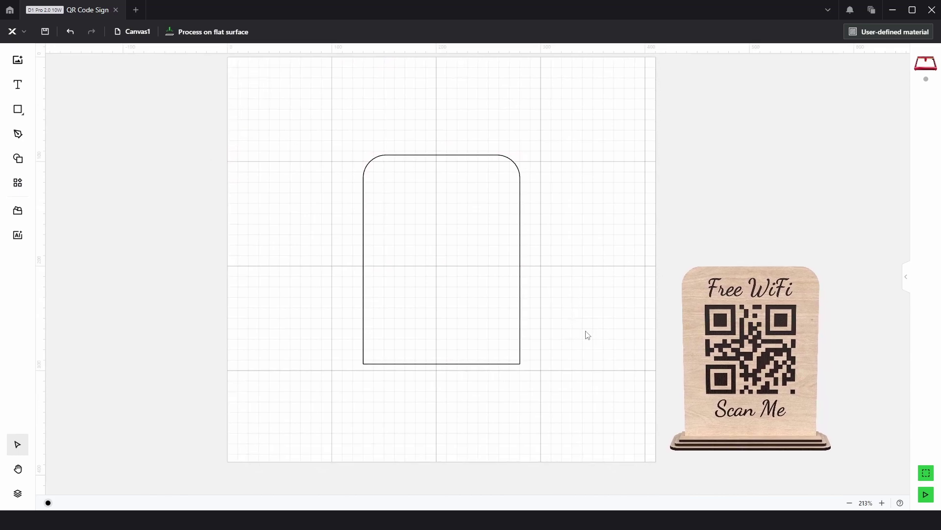
Add 'Free WiFi' text in Dancing Script, set to engrave.
click(18, 84)
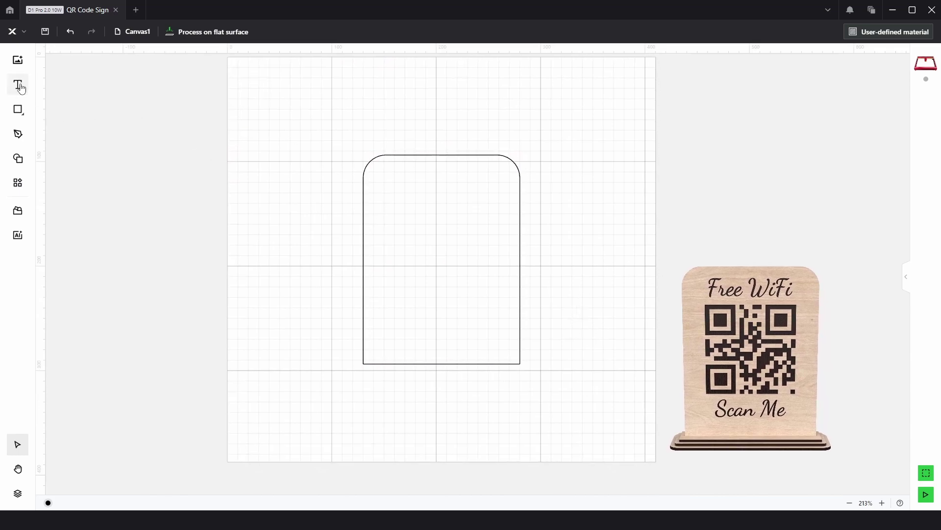
click(405, 191)
text(F)
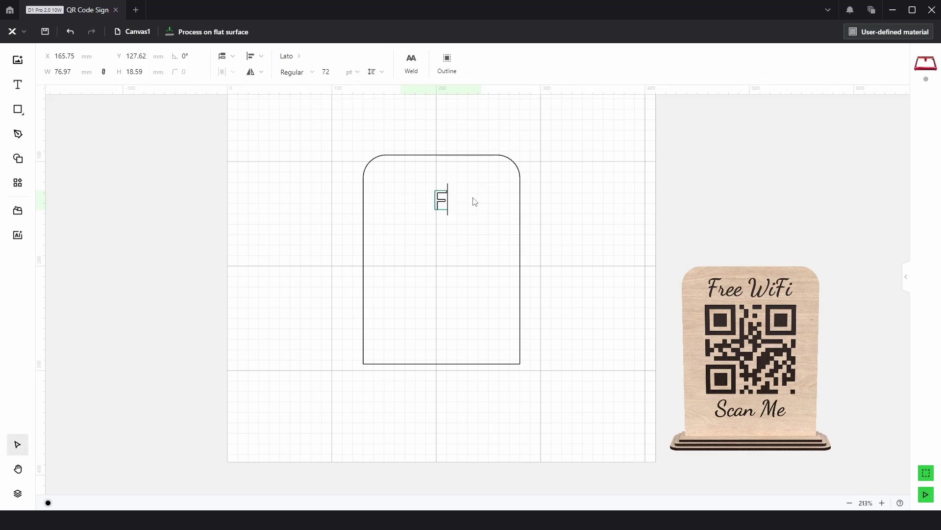
text(ree WiFi)
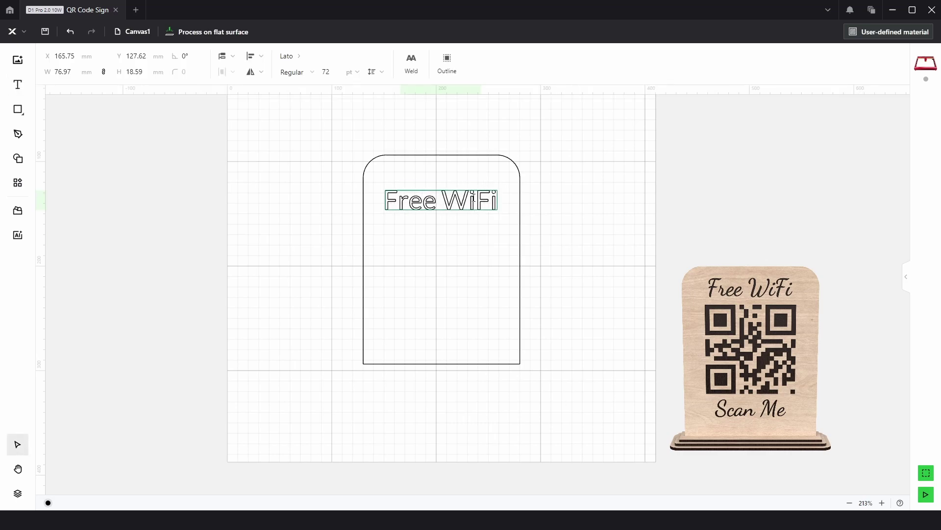
click(299, 58)
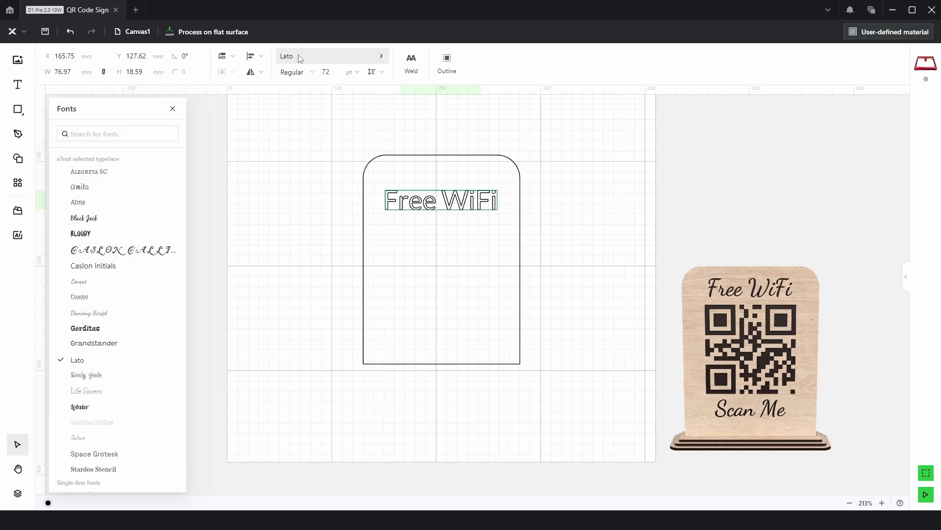
click(105, 313)
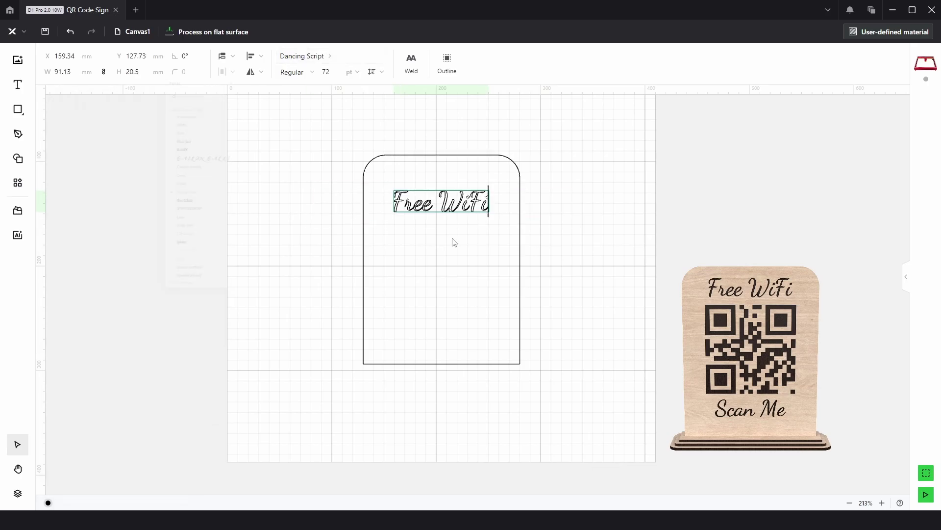
click(906, 276)
click(870, 152)
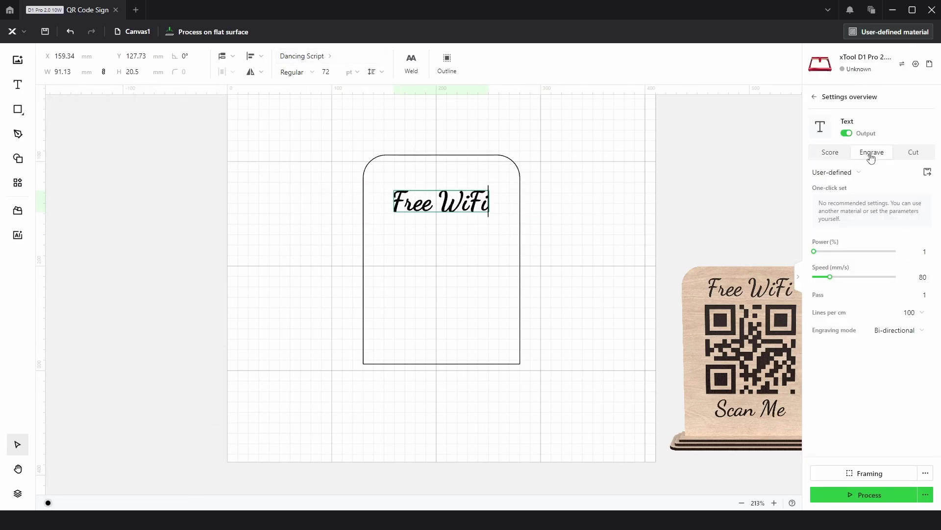
click(800, 280)
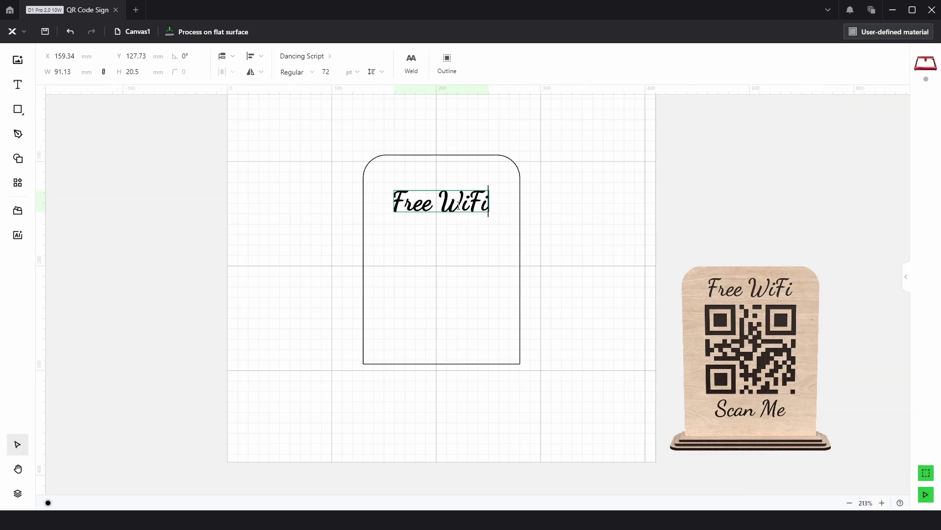
scroll(466, 200, up, 4)
key(Escape)
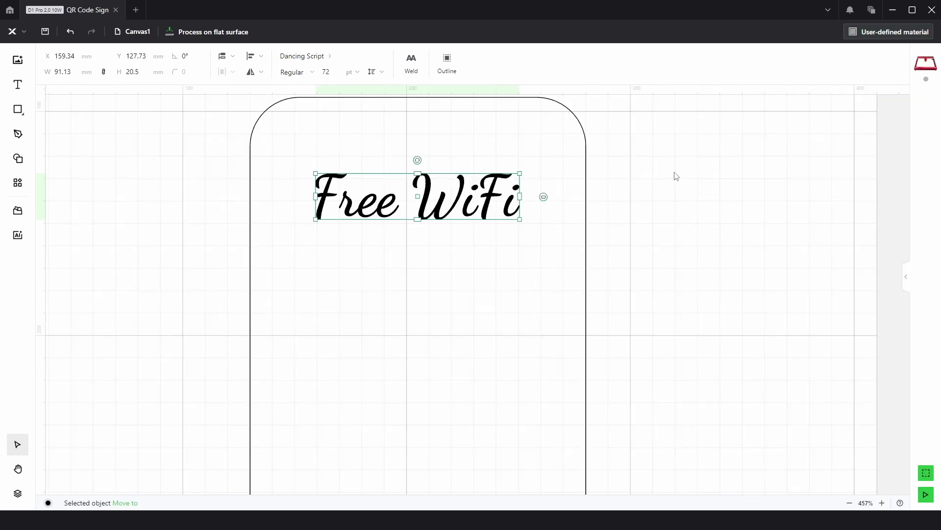
Move 'Free WiFi' higher and centre it horizontally on the board.
click(628, 191)
drag(486, 200, 487, 160)
click(260, 57)
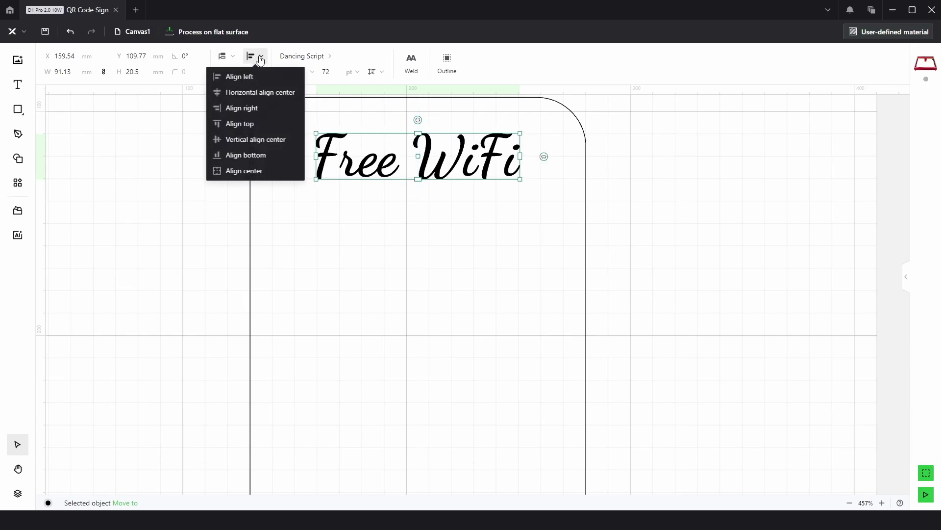
click(254, 93)
click(542, 206)
scroll(477, 201, down, 3)
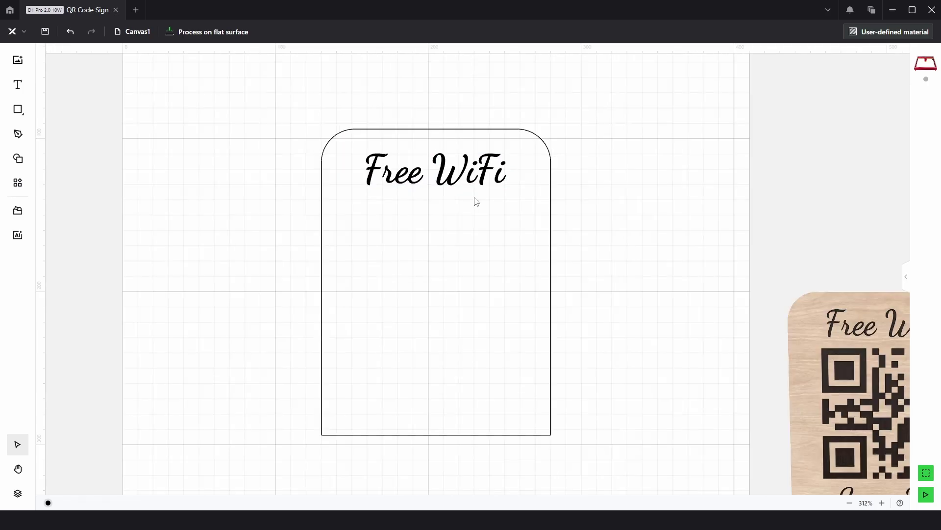
Duplicate the text into the board's lower part and change the copy to 'Scan Me'.
click(485, 174)
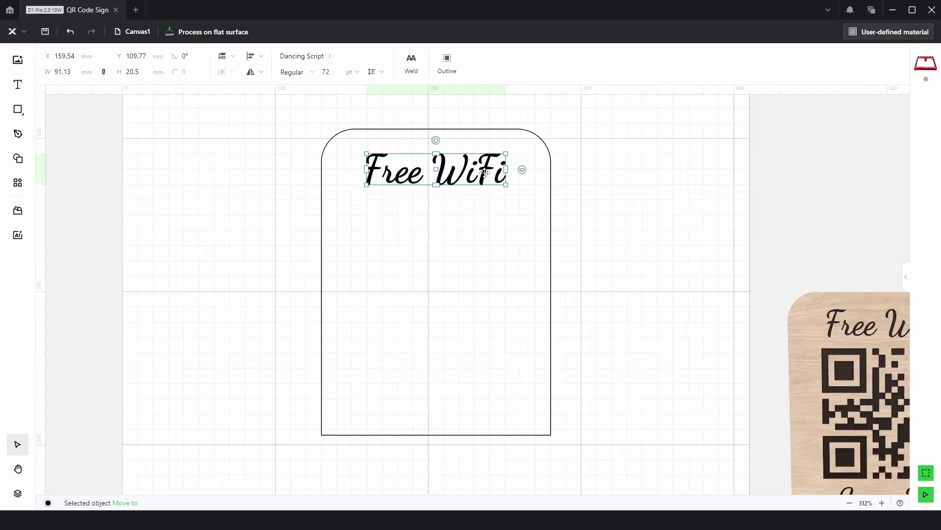
key(ctrl+d)
drag(488, 181, 489, 339)
double_click(469, 349)
click(469, 348)
key(BackSpace)
key(BackSpace)
key(BackSpace)
key(BackSpace)
key(BackSpace)
key(BackSpace)
key(BackSpace)
key(BackSpace)
key(BackSpace)
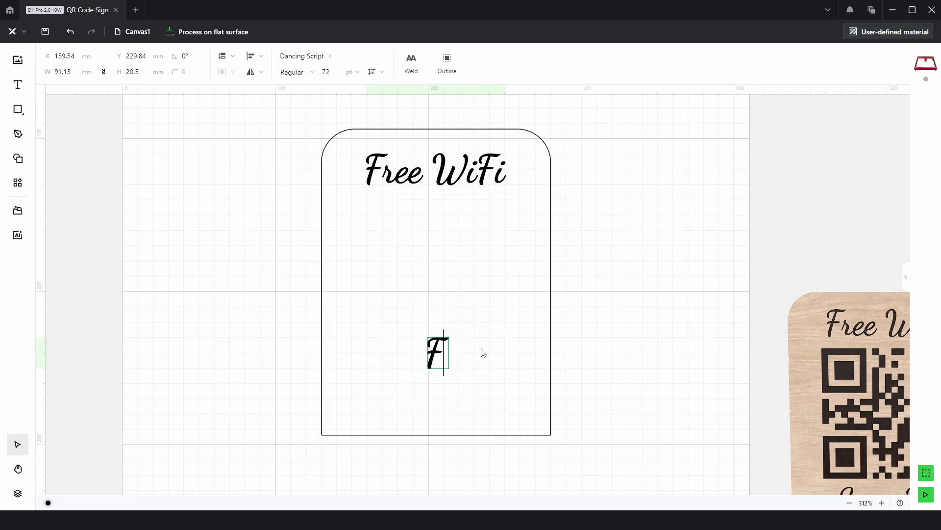
text(Scan )
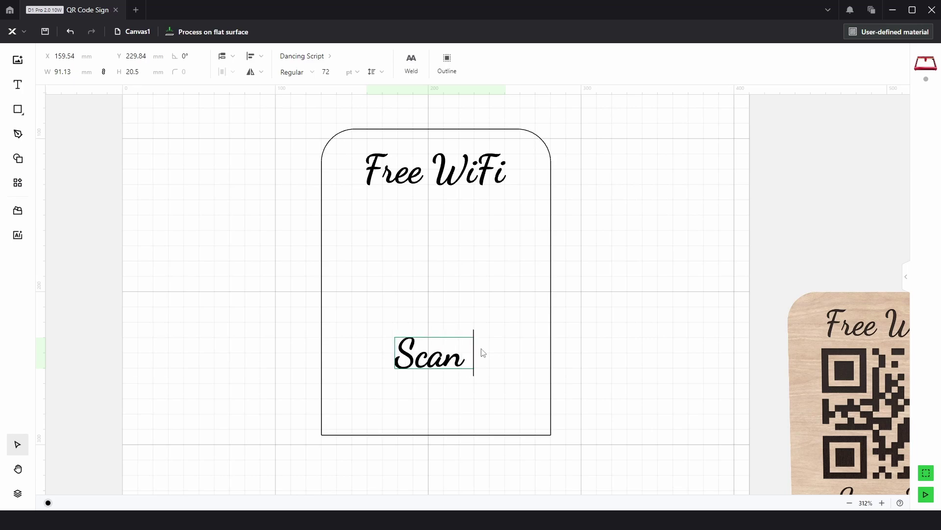
text(Me)
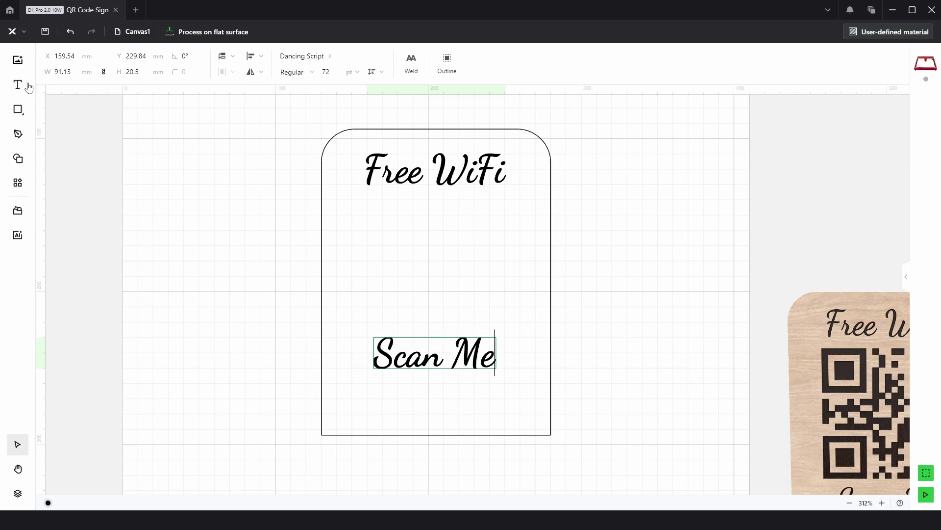
key(Escape)
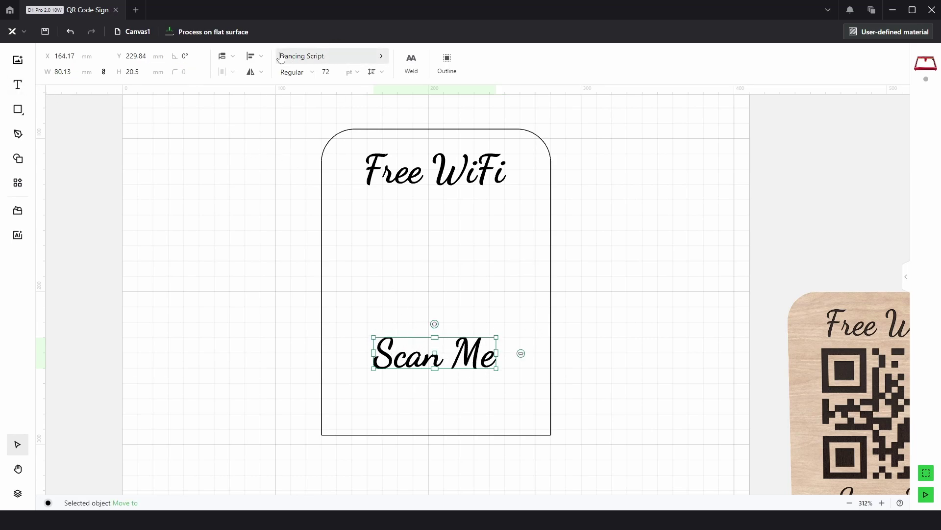
Centre 'Scan Me' horizontally on the board.
click(251, 57)
click(260, 94)
click(498, 271)
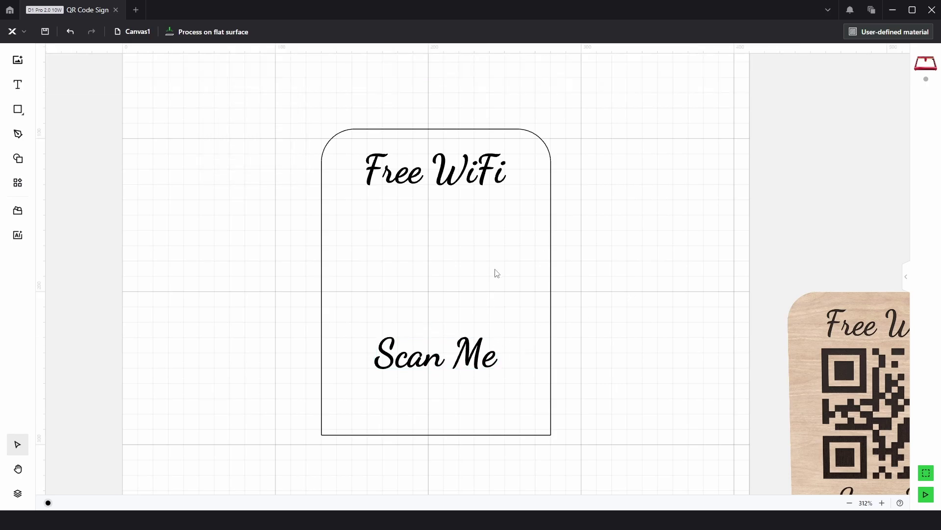
scroll(609, 308, down, 3)
drag(610, 309, 592, 247)
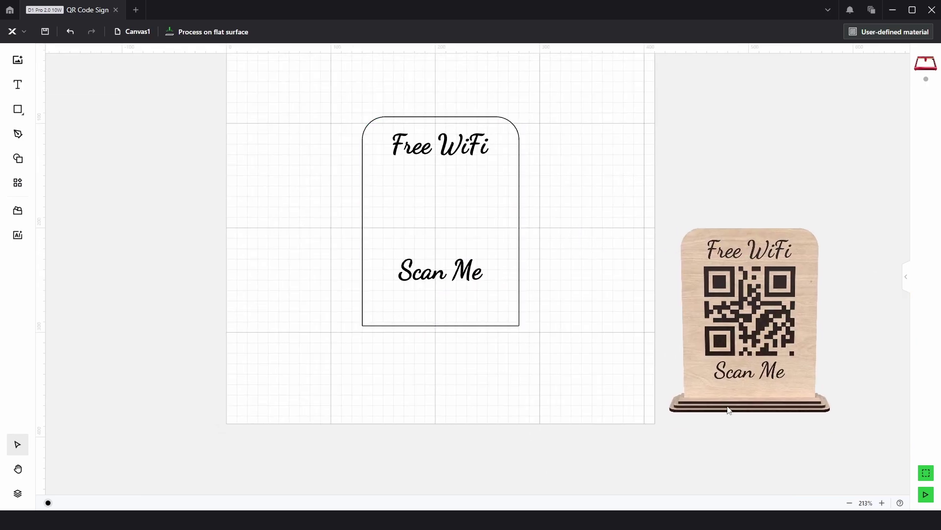
Draw a wide rectangle below the board.
scroll(704, 414, up, 5)
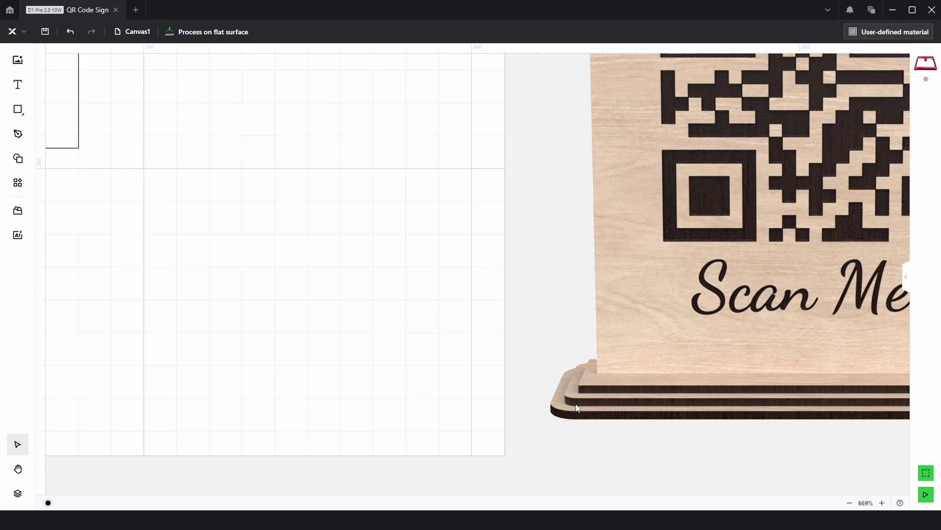
scroll(580, 405, down, 5)
scroll(488, 326, left, 2)
scroll(461, 330, right, 1)
scroll(471, 334, up, 3)
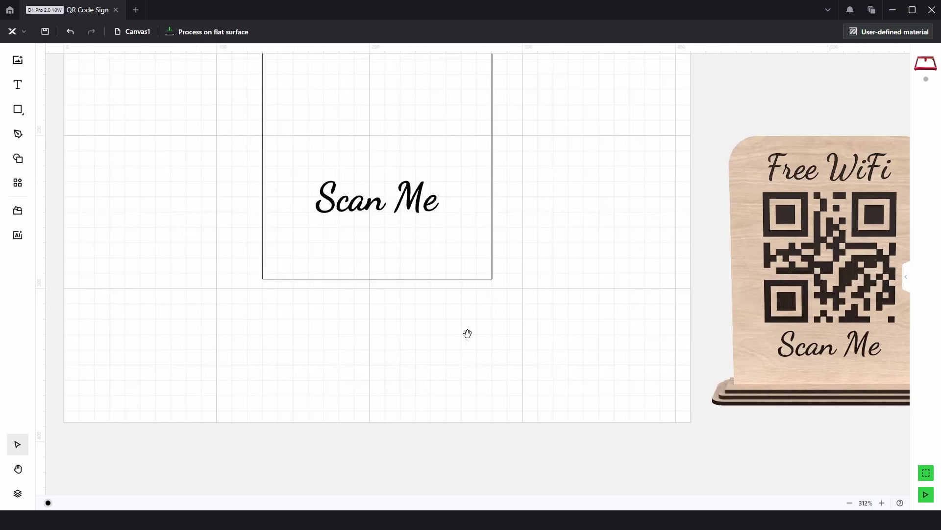
drag(471, 333, 506, 325)
mouse_move(15, 113)
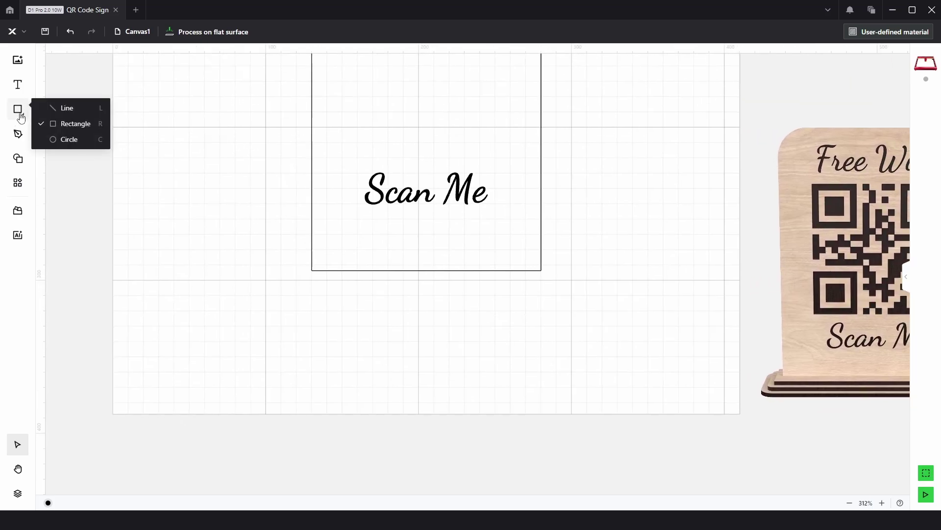
click(61, 126)
drag(296, 292, 560, 337)
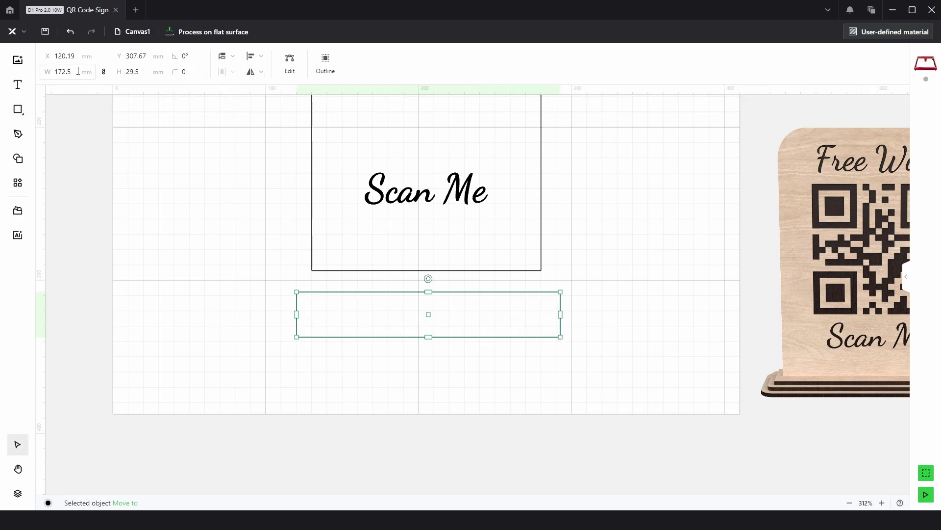
Size the rectangle 160 × 30 mm with ratio unlocked and centre it horizontally under the board.
drag(78, 71, 43, 73)
text(160)
key(Return)
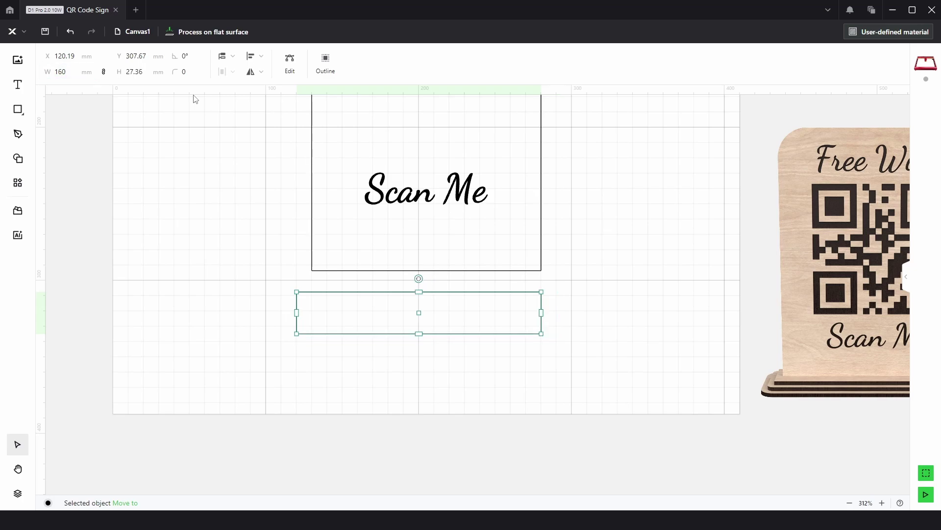
click(104, 72)
drag(143, 72, 127, 73)
text(30)
key(Return)
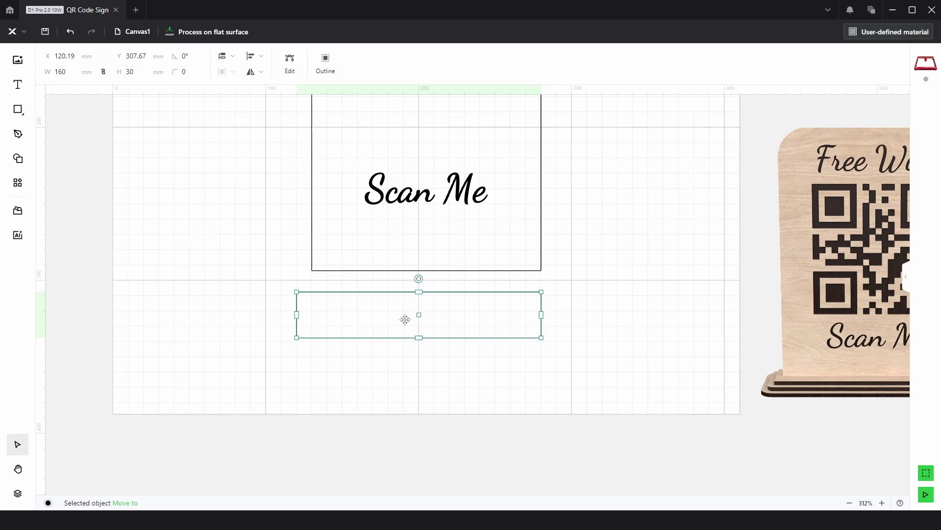
click(262, 57)
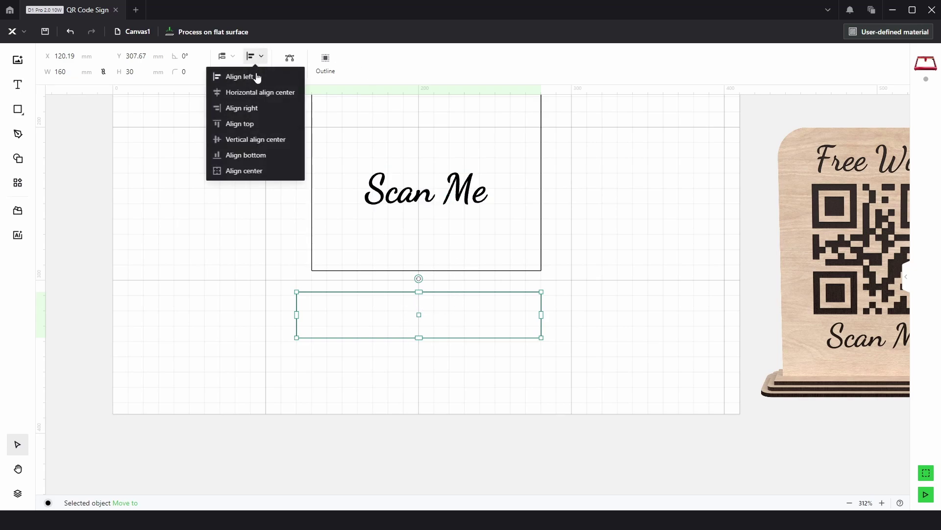
click(263, 92)
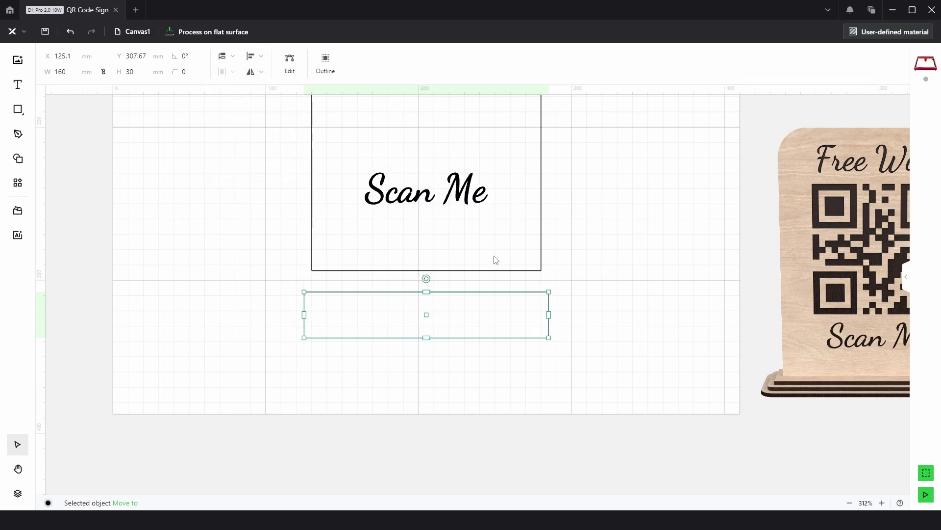
click(590, 288)
Draw a thin slot rectangle inside the base rectangle.
mouse_move(22, 114)
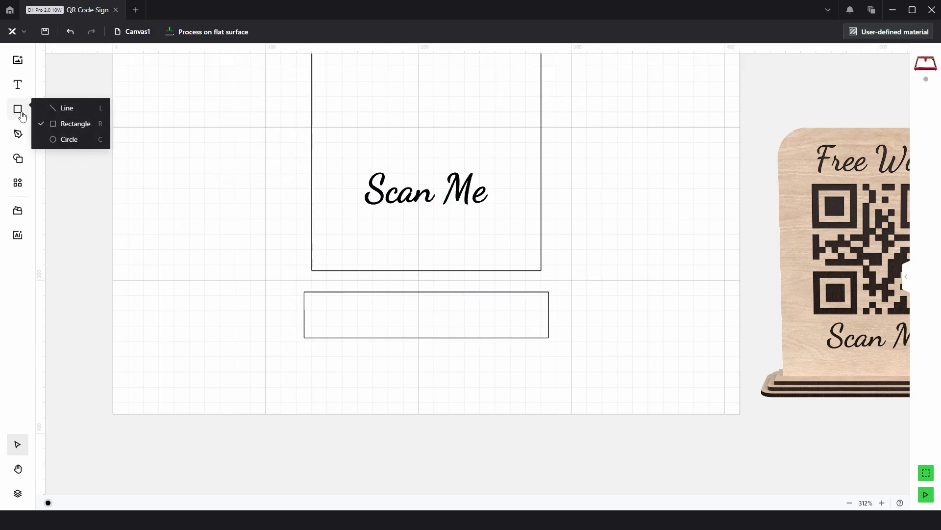
click(72, 126)
drag(315, 309, 539, 319)
Size the slot to 150 × 3 mm with the ratio unlocked.
click(81, 75)
text(15)
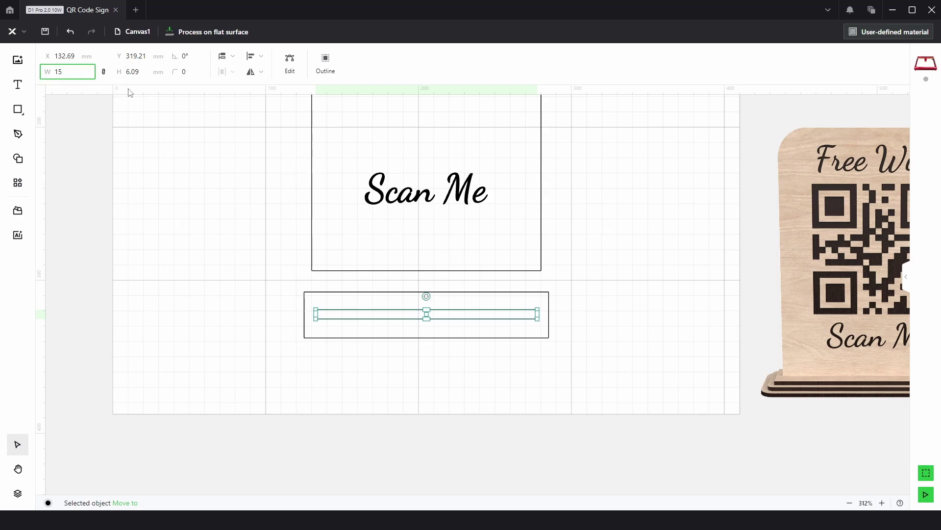
text(0)
key(Return)
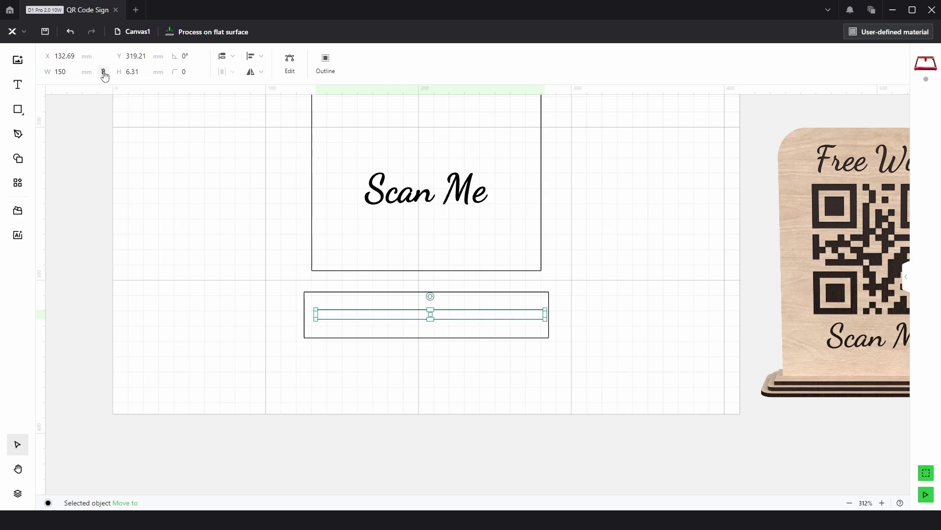
click(104, 72)
click(116, 74)
text(3)
key(Return)
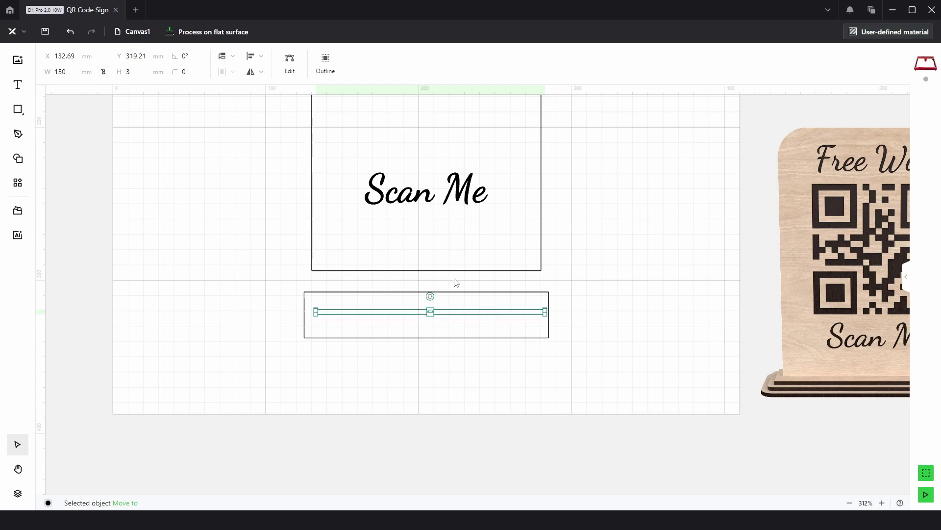
Centre the slot both ways inside the base rectangle, then reselect both shapes.
click(588, 332)
drag(627, 360, 494, 296)
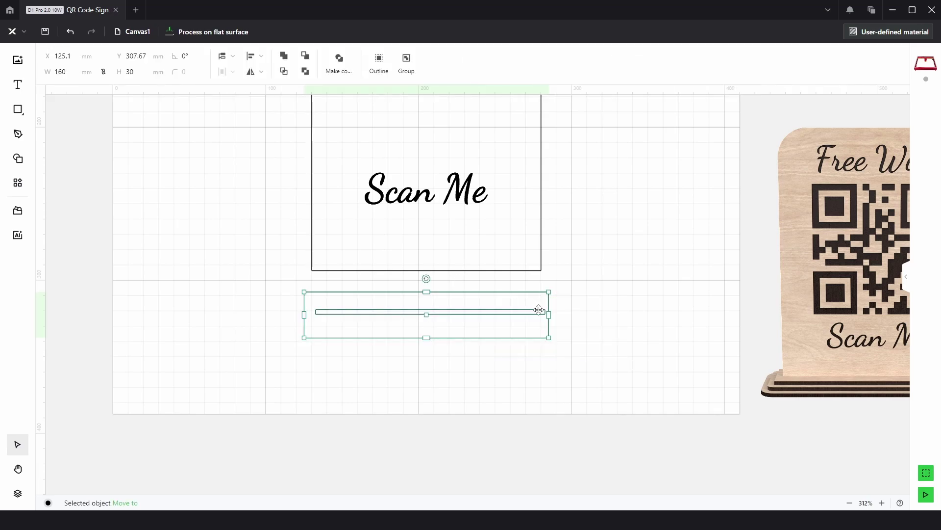
click(260, 58)
click(245, 171)
click(605, 351)
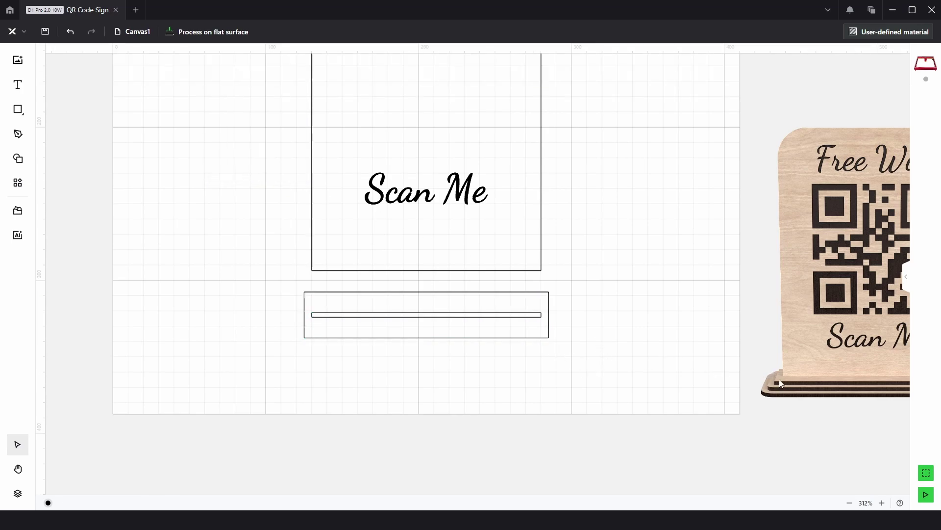
drag(560, 357, 523, 332)
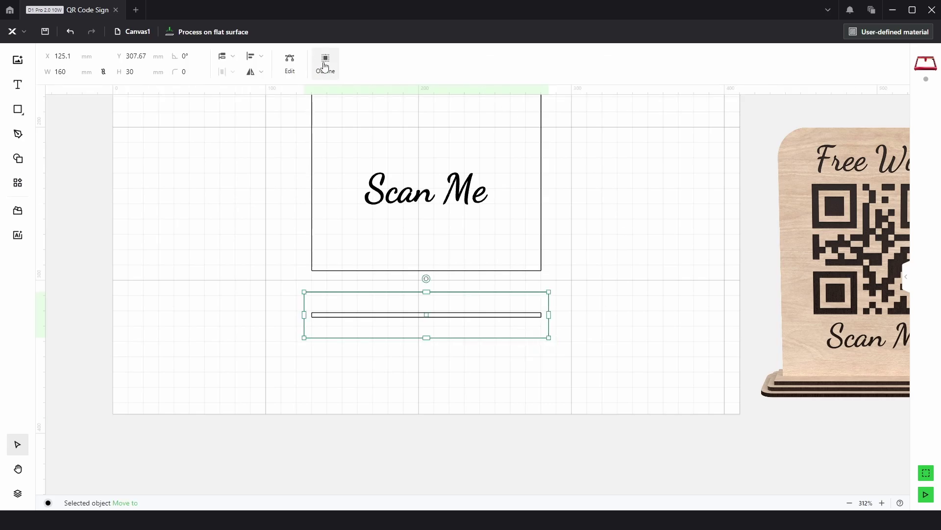
Add two nested rounded outlines around the slotted base, the outer one 5 mm.
click(325, 65)
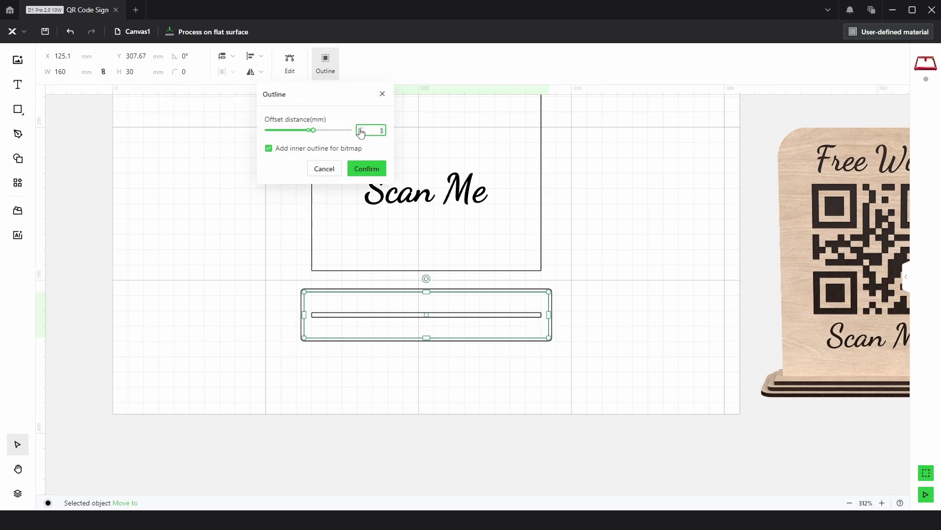
click(368, 170)
click(588, 292)
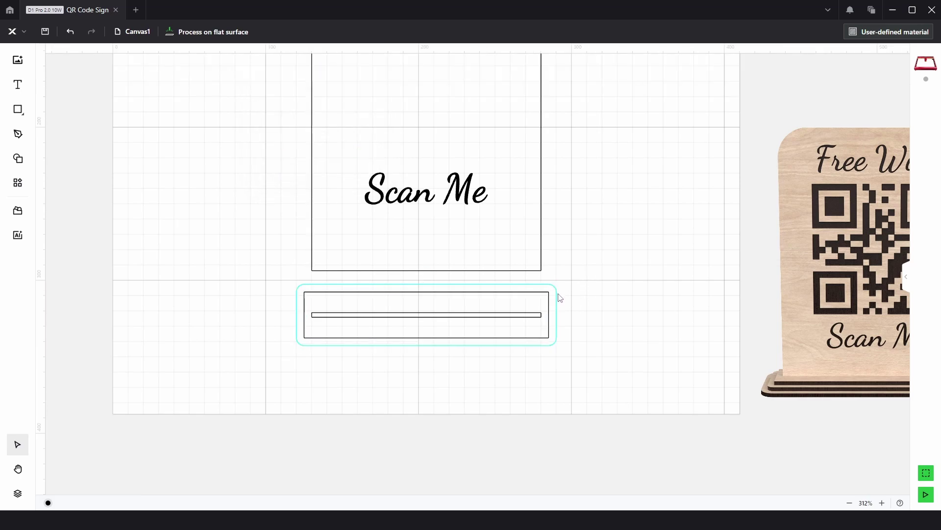
drag(566, 398, 554, 335)
click(325, 61)
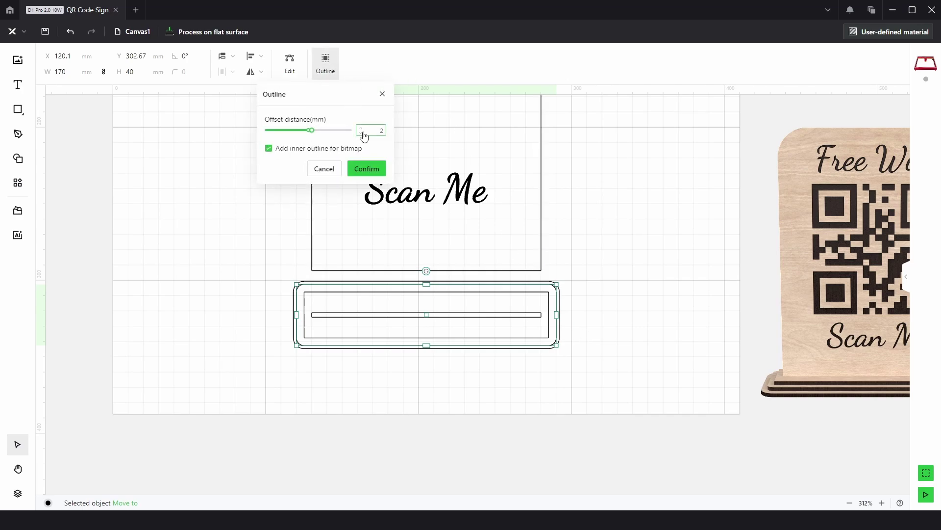
click(366, 168)
click(584, 322)
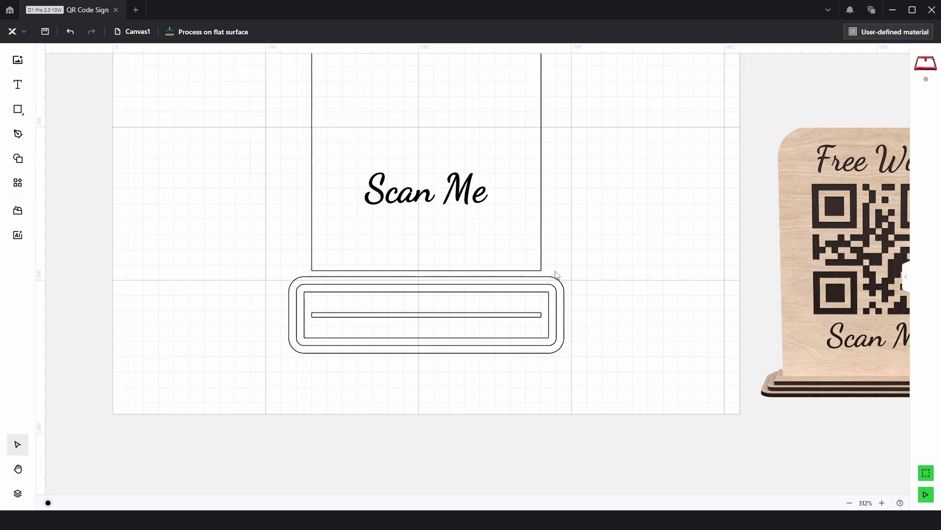
drag(584, 346, 436, 368)
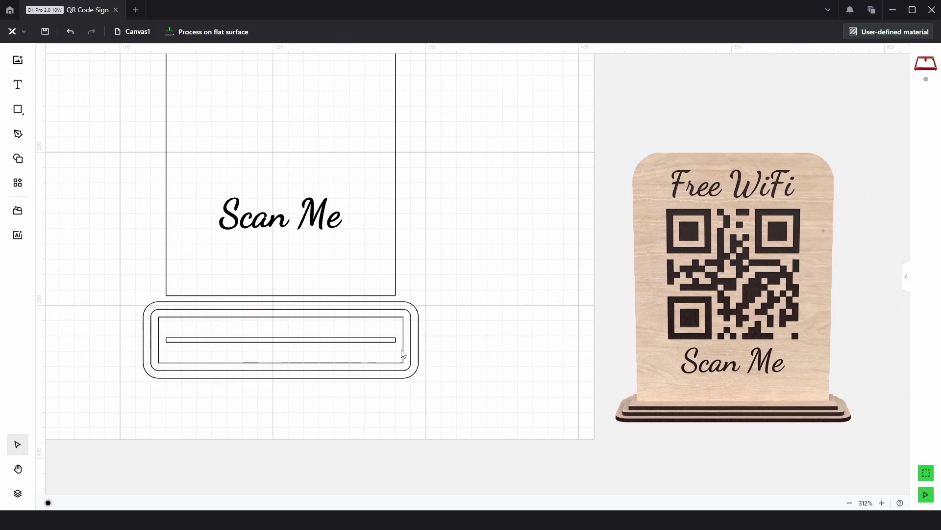
Move the layered base beside the board's top and make two copies below it.
drag(440, 390, 304, 334)
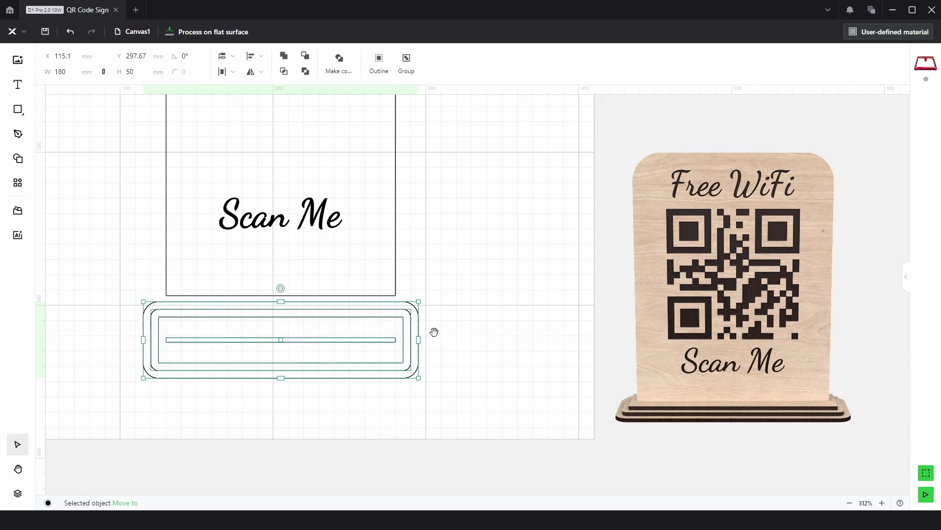
drag(433, 330, 376, 388)
drag(292, 393, 554, 127)
mouse_move(499, 276)
mouse_down()
mouse_move(506, 317)
mouse_move(504, 279)
mouse_up()
scroll(486, 282, down, 2)
key(ctrl+d)
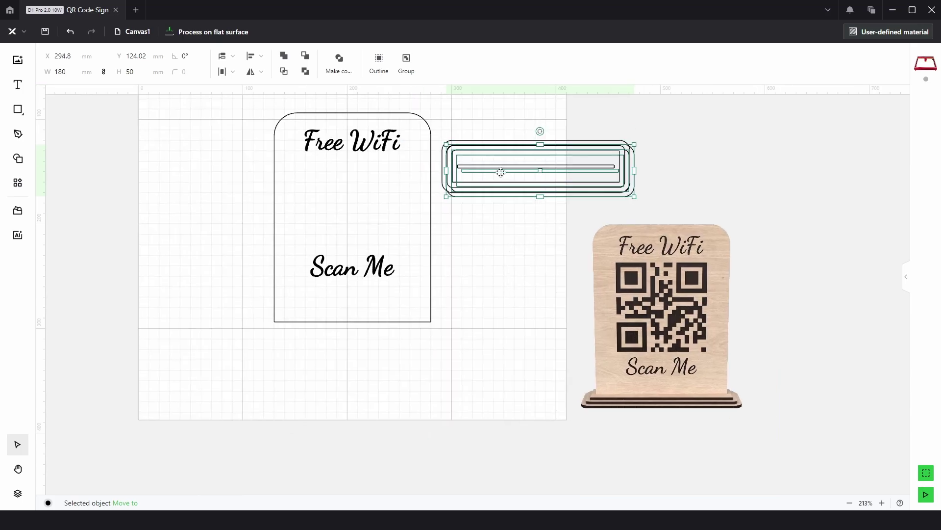
drag(501, 170, 514, 304)
key(ctrl+d)
click(514, 384)
Hide the reference sign image in the Layers list.
scroll(513, 384, right, 2)
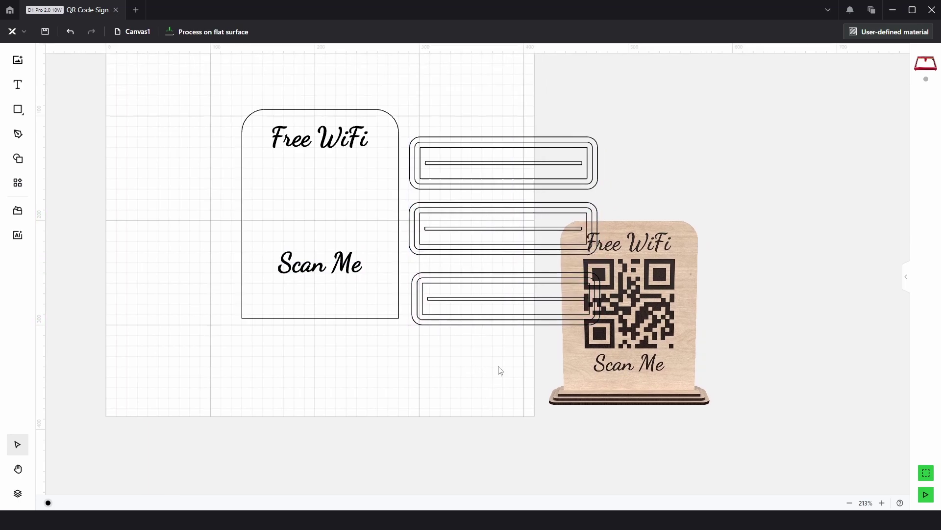
click(17, 493)
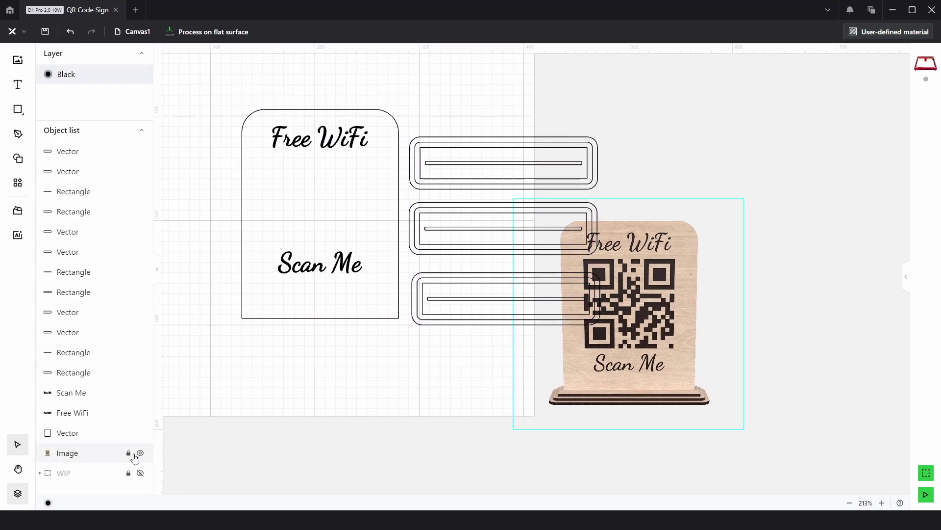
click(141, 453)
Delete the top layer's two outer rounded outlines and make its rectangle and slot one compound path.
click(18, 493)
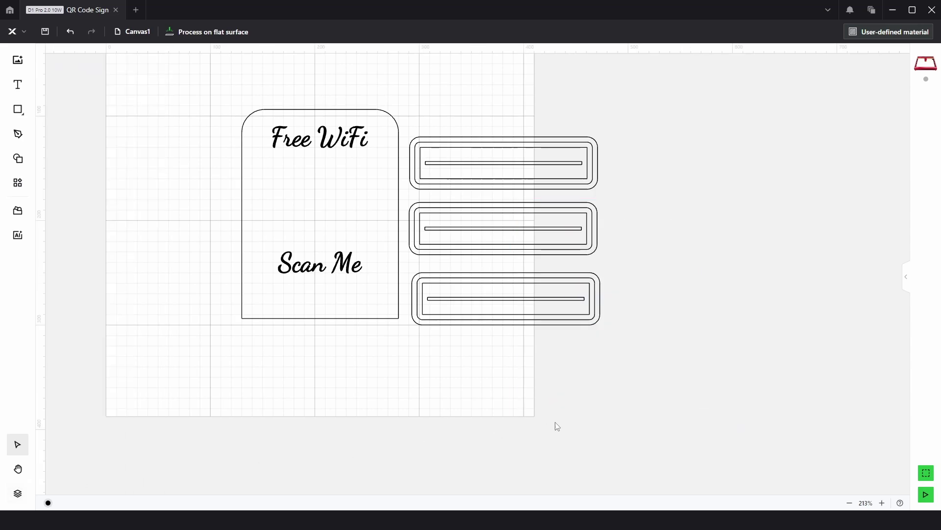
scroll(549, 145, up, 4)
drag(677, 186, 567, 122)
scroll(595, 187, up, 4)
key(Delete)
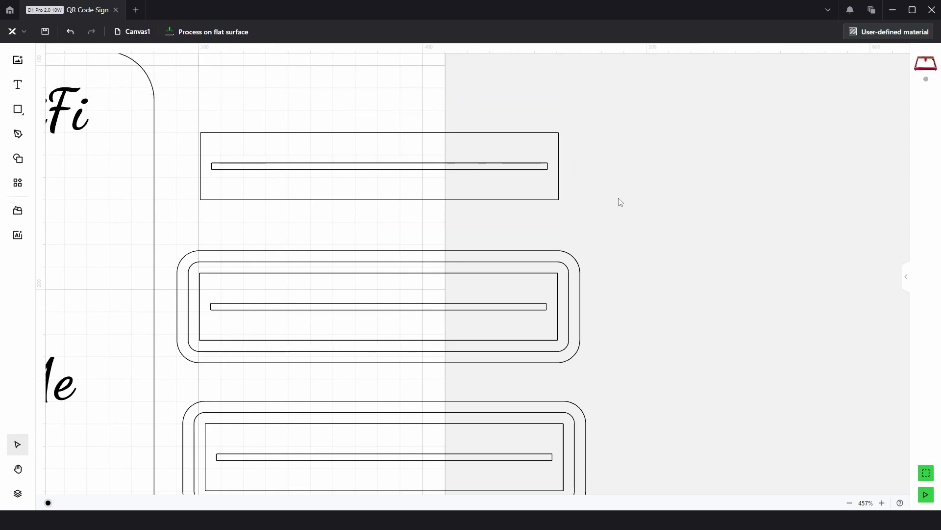
drag(616, 195, 486, 137)
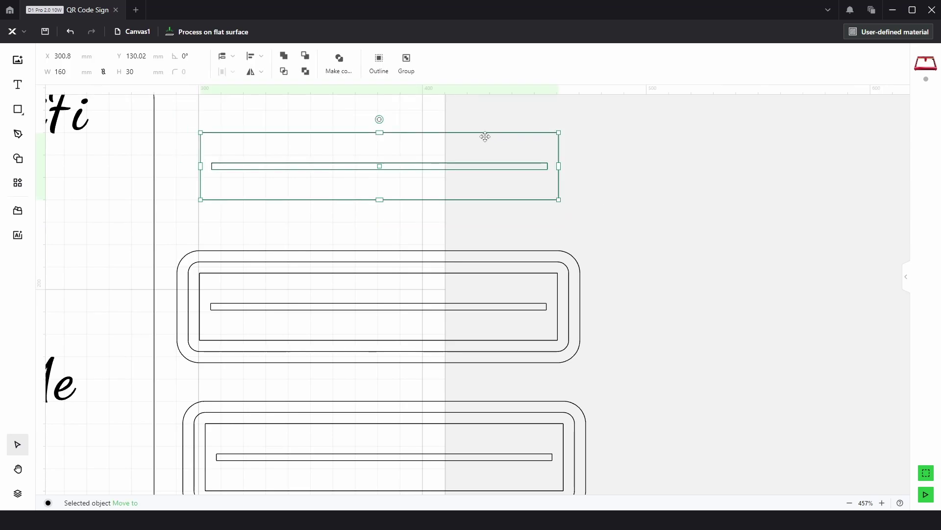
click(339, 63)
click(573, 162)
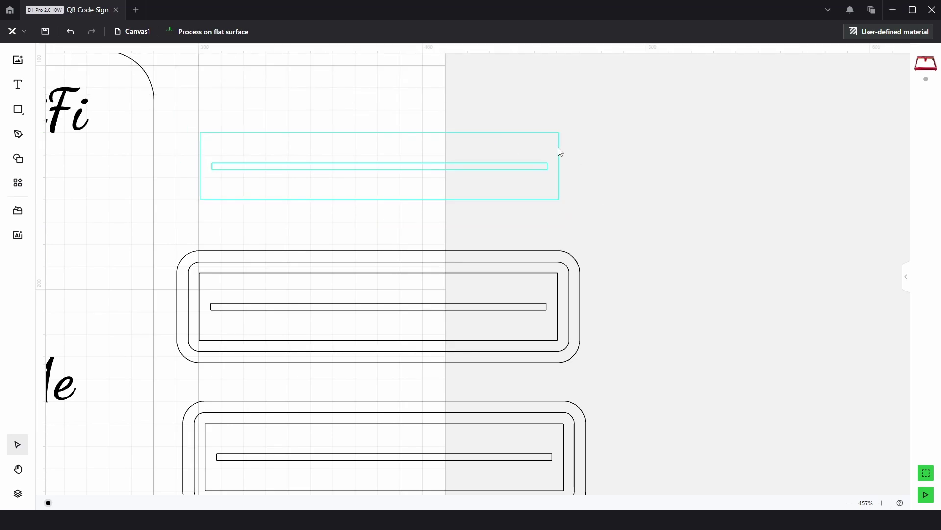
drag(559, 152, 590, 130)
key(ctrl+z)
Delete the middle layer's inner rectangle and outermost outline, leaving a single rounded outline.
scroll(608, 275, down, 1)
drag(608, 274, 603, 216)
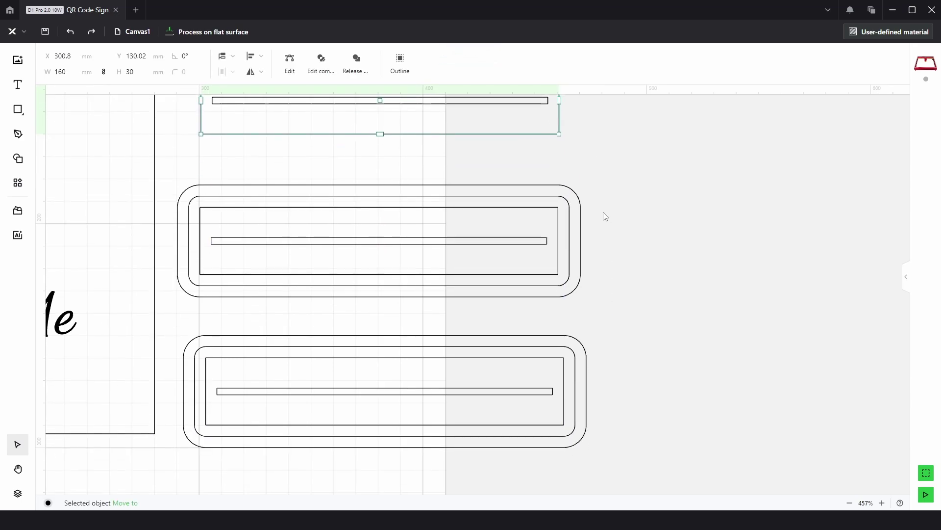
click(557, 220)
key(Delete)
click(580, 217)
key(Delete)
click(580, 217)
click(608, 240)
drag(646, 286, 471, 211)
click(601, 185)
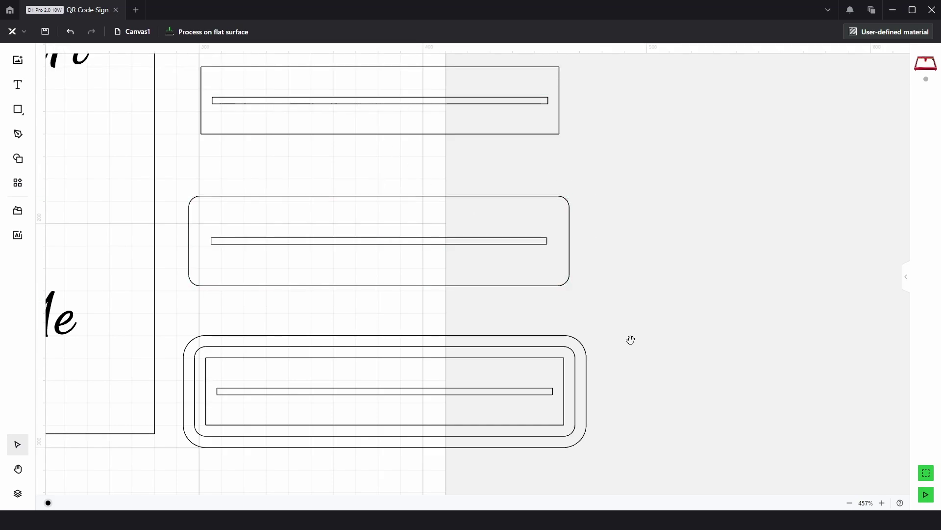
Delete the bottom layer's inner rectangles and combine its outline and slot into a compound path.
drag(630, 336, 614, 252)
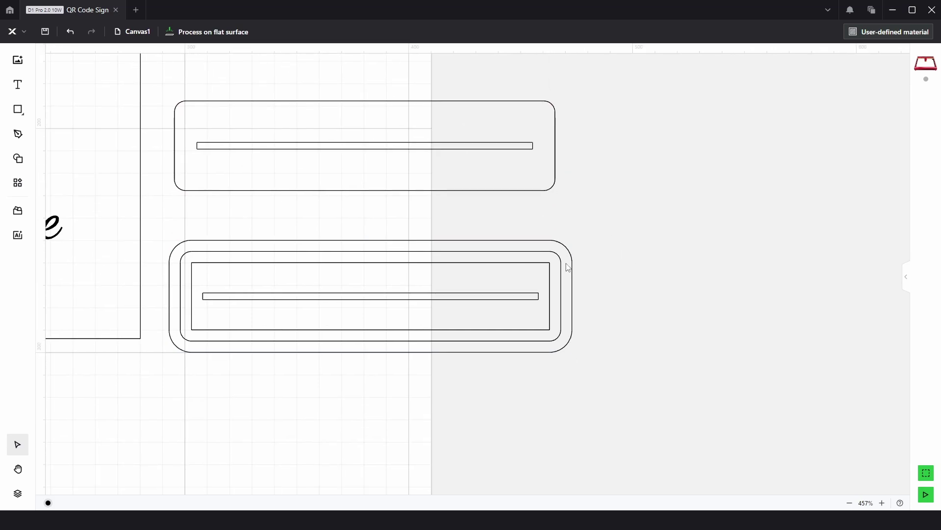
click(549, 273)
key(Delete)
drag(714, 349, 471, 267)
click(330, 63)
click(595, 319)
scroll(595, 294, down, 5)
drag(594, 279, 662, 268)
Try Align center on the three base layers, then undo it.
drag(636, 377, 558, 107)
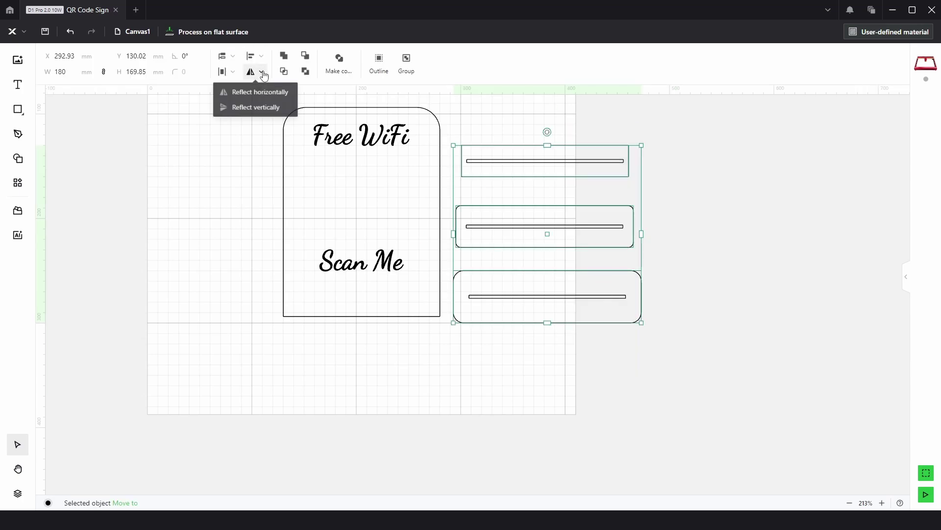
mouse_move(261, 66)
click(254, 171)
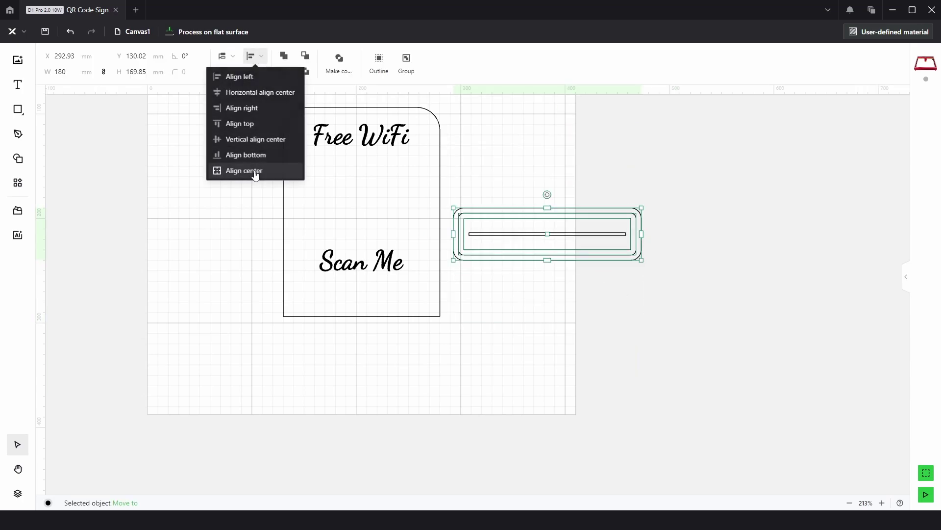
click(685, 294)
key(ctrl+z)
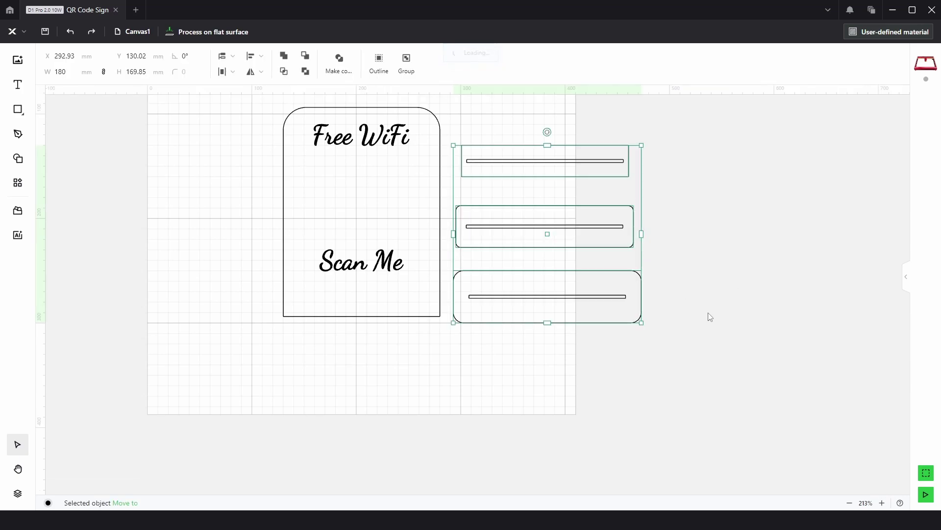
click(464, 351)
drag(464, 351, 501, 388)
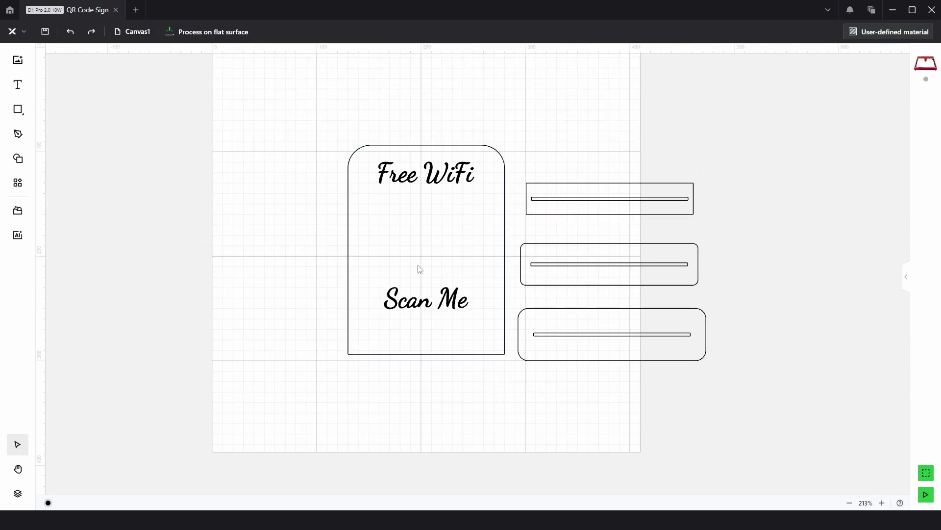
Use Code generation to create a QR code whose Content is the profile web address.
click(18, 183)
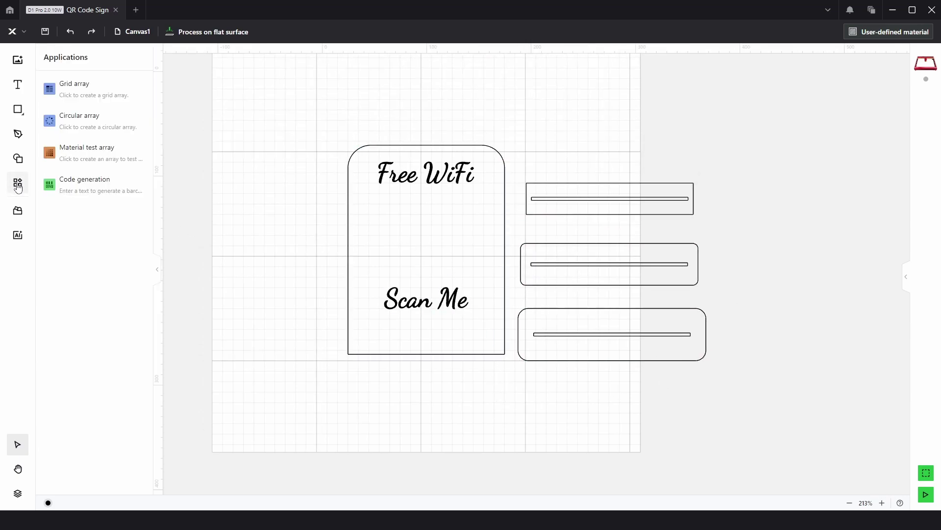
click(83, 186)
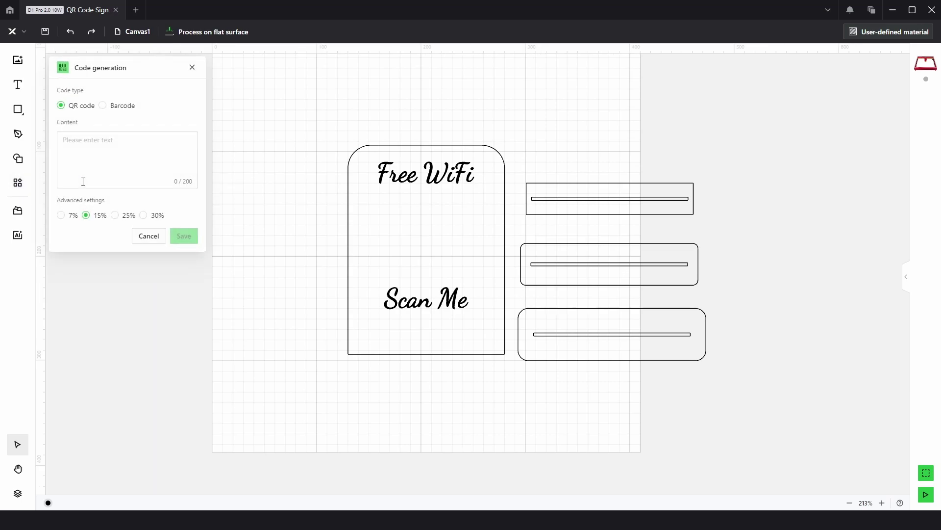
click(117, 151)
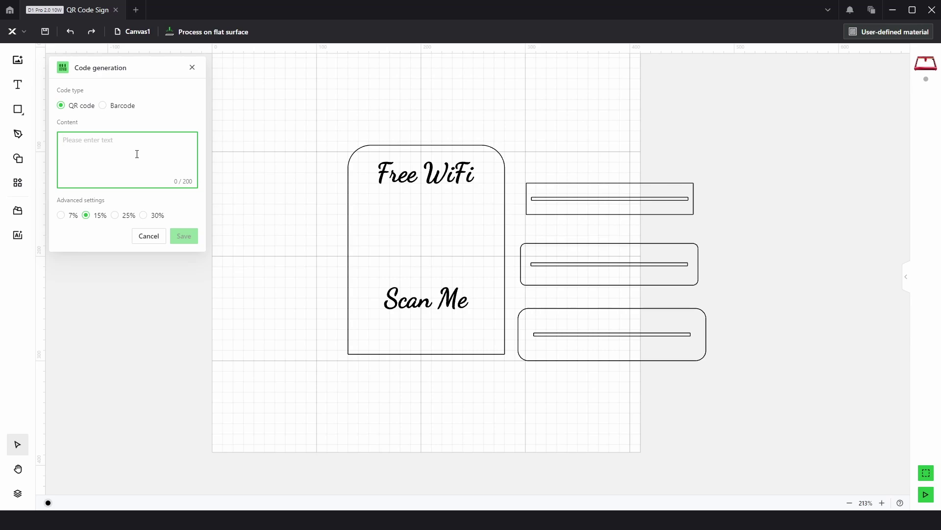
text(ww)
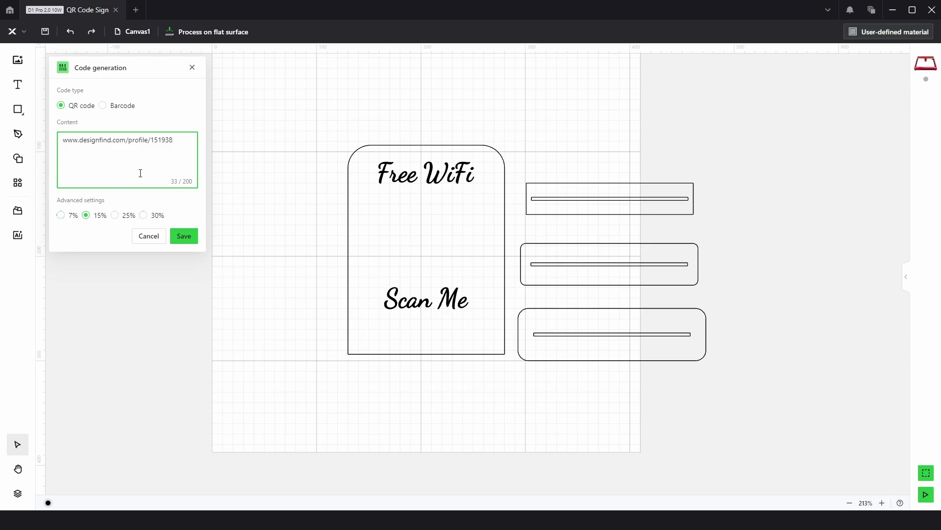
click(182, 237)
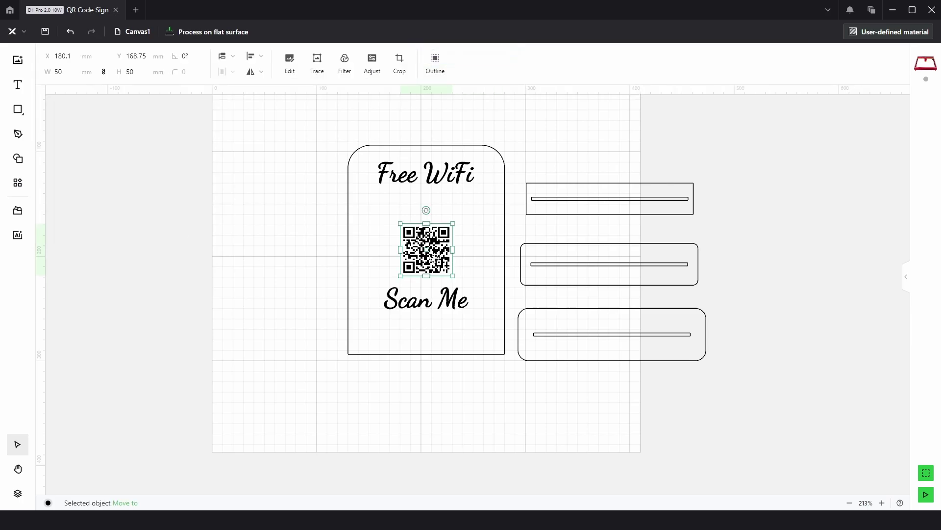
Move the QR code off the sign to the left and set its width to 100 mm.
drag(434, 256, 290, 249)
scroll(294, 248, up, 5)
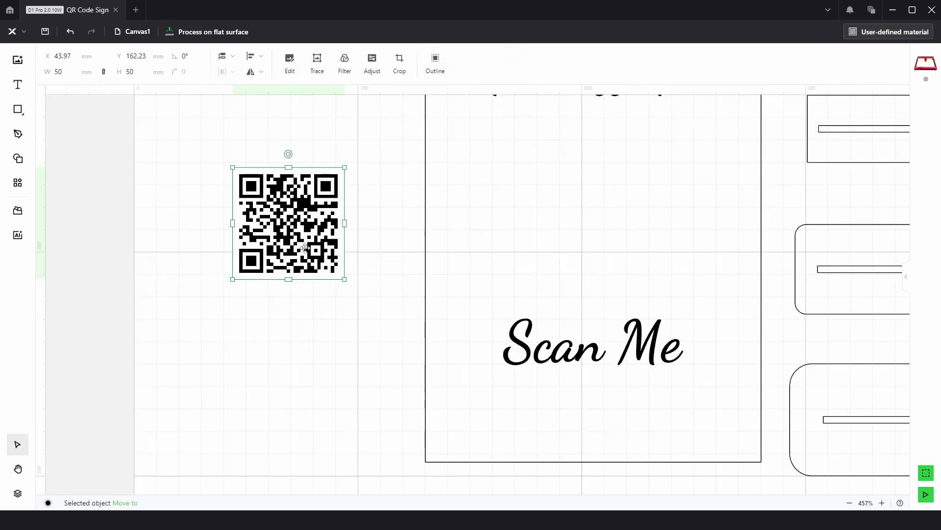
click(57, 72)
text(100)
key(Return)
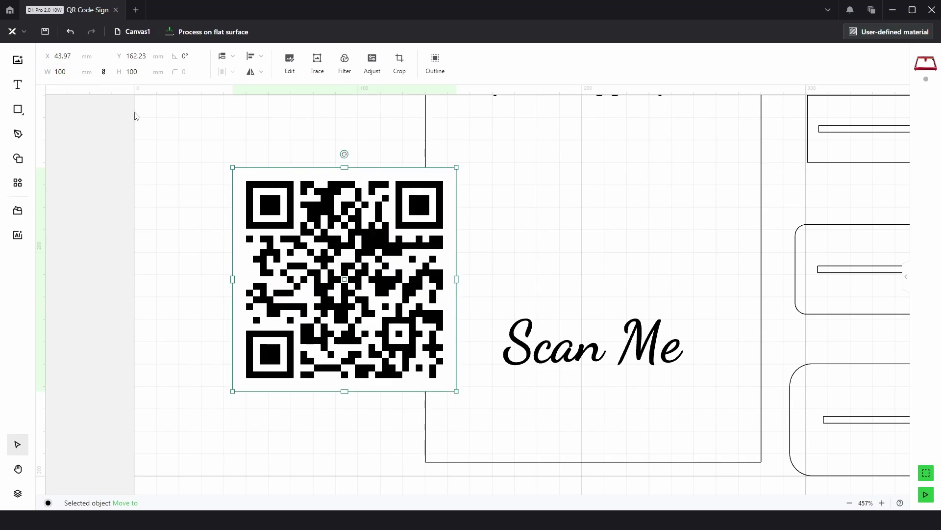
Trace the QR code into a vector outline and move the original image onto the sign.
drag(293, 224, 219, 196)
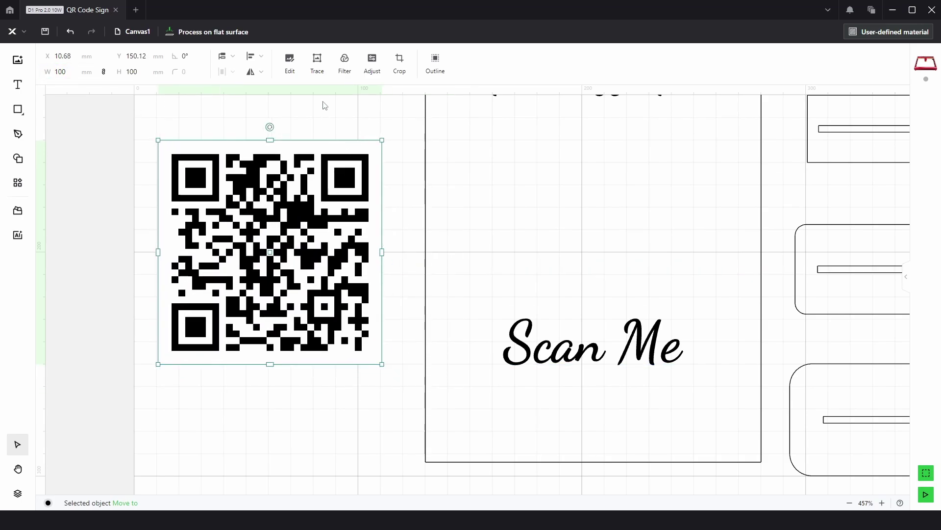
click(318, 66)
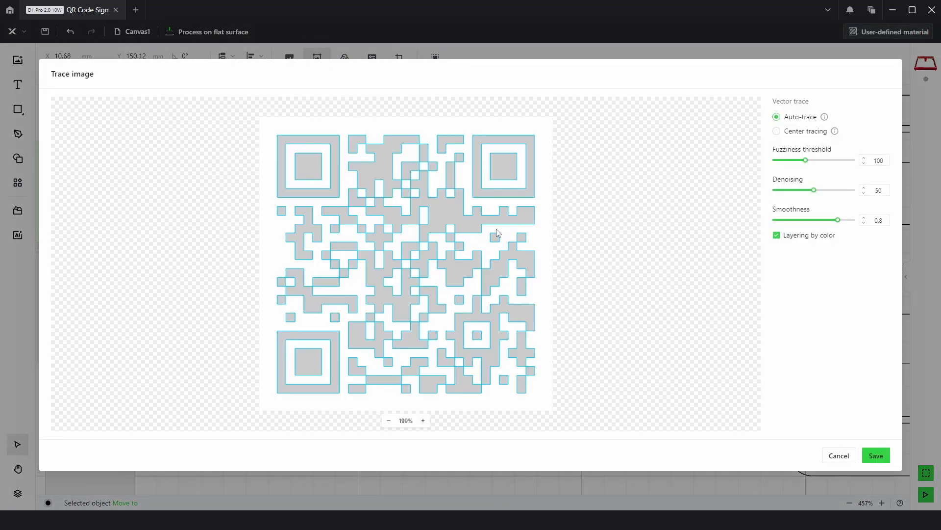
click(877, 455)
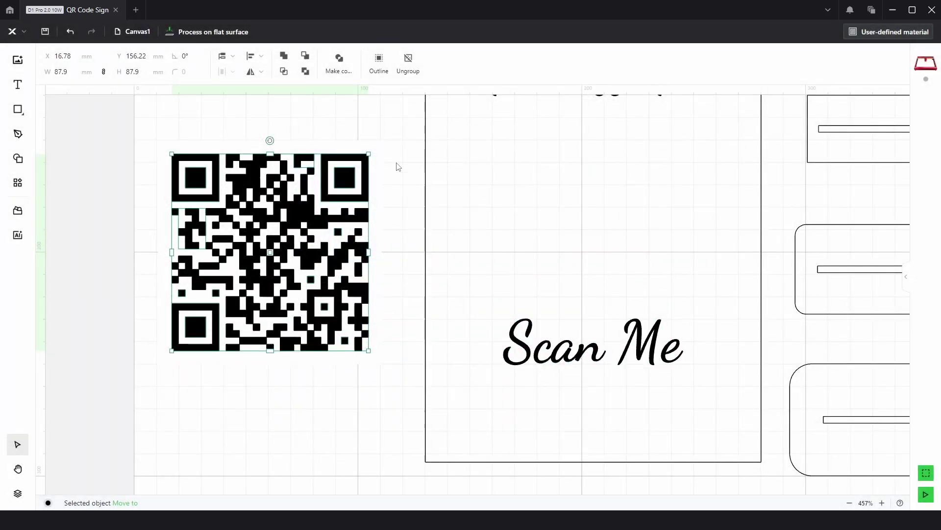
click(361, 452)
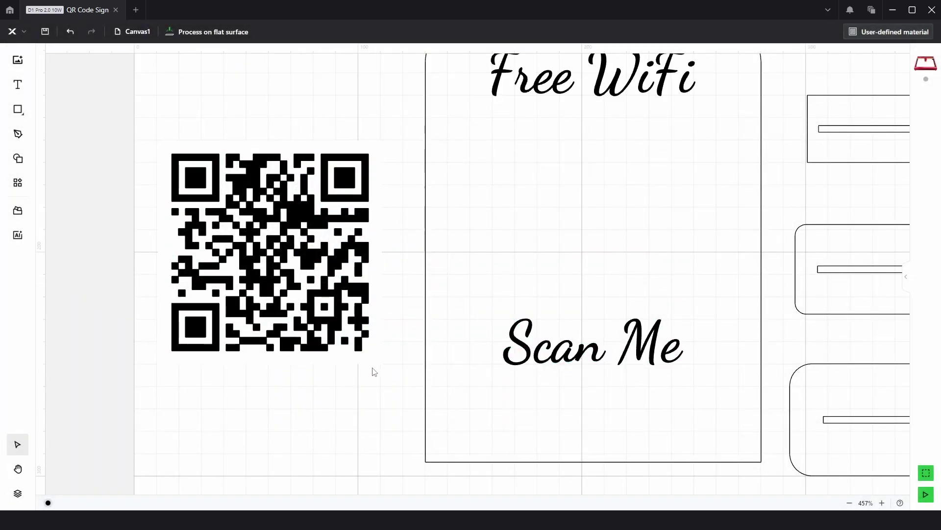
drag(365, 361, 533, 332)
Delete the original QR image and set the traced QR code to Engrave.
key(Delete)
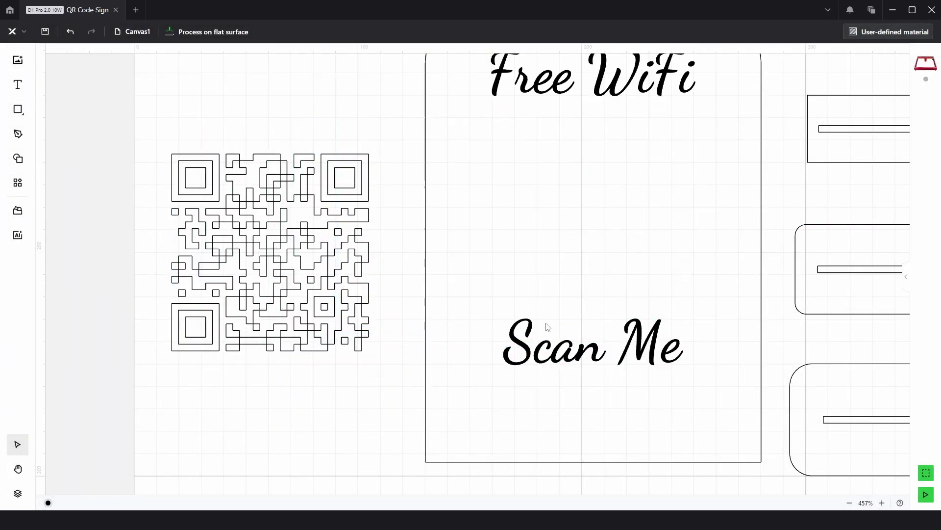
drag(325, 130, 256, 223)
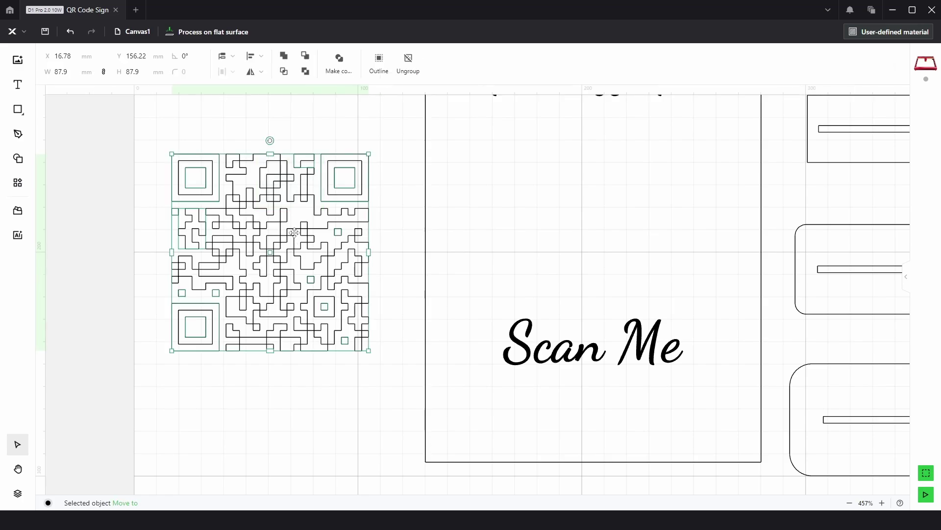
click(906, 276)
click(866, 157)
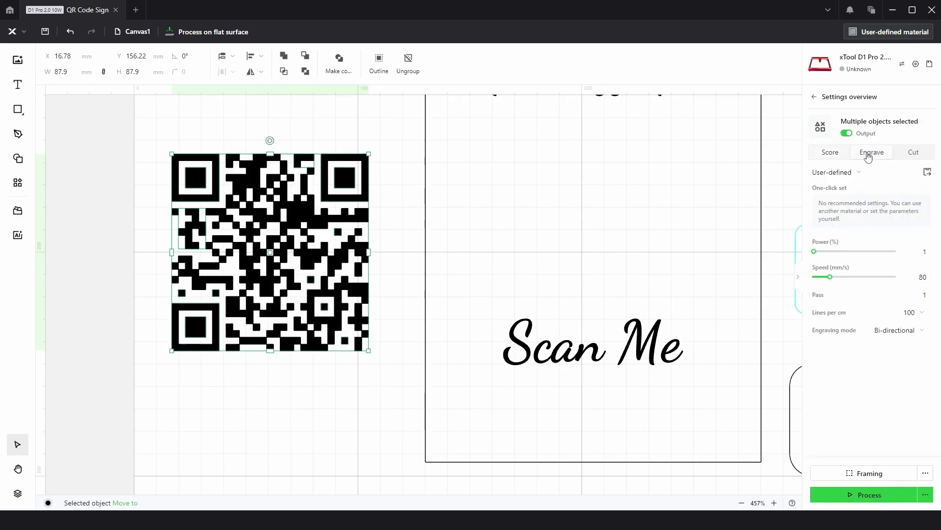
click(798, 276)
Place the traced QR code on the sign above Scan Me, centred horizontally.
drag(289, 227, 599, 183)
drag(752, 216, 537, 256)
scroll(601, 258, down, 4)
click(262, 57)
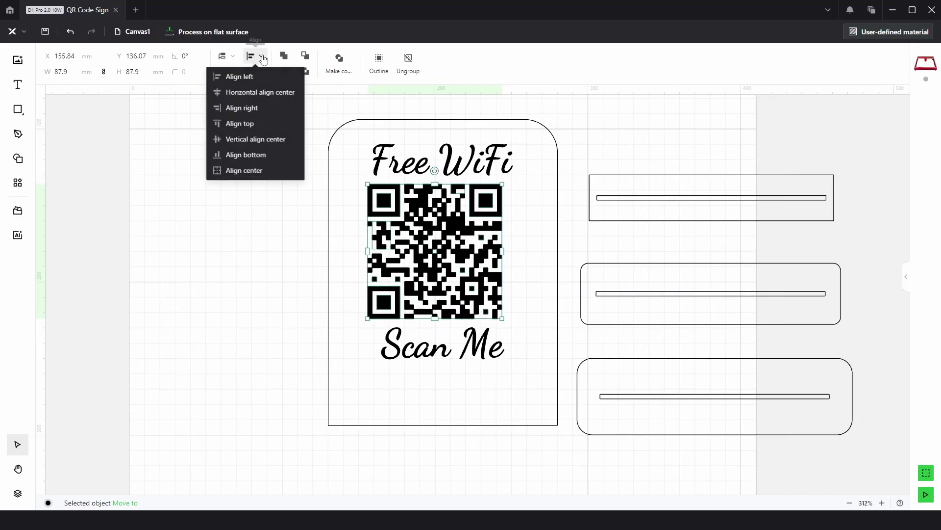
click(265, 93)
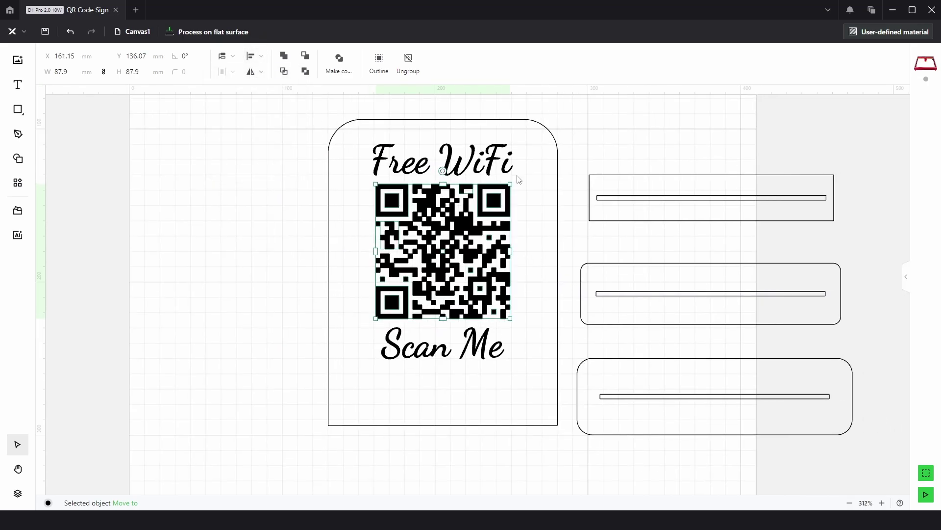
click(589, 126)
Lower the Scan Me text and shift the QR code slightly down.
click(505, 156)
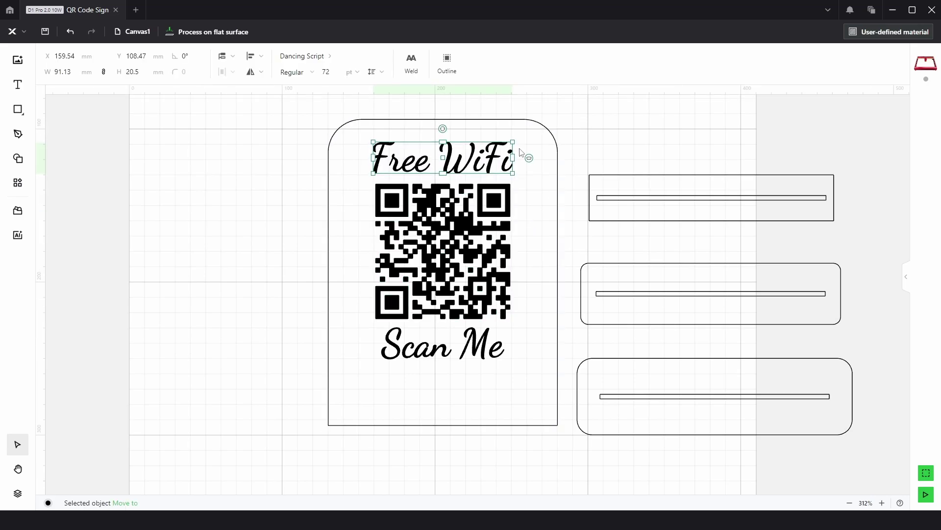
click(487, 349)
drag(487, 349, 488, 361)
click(477, 280)
drag(477, 281, 477, 286)
Set the QR code width to 100 mm, re-centre it, and nudge Scan Me down slightly.
click(92, 72)
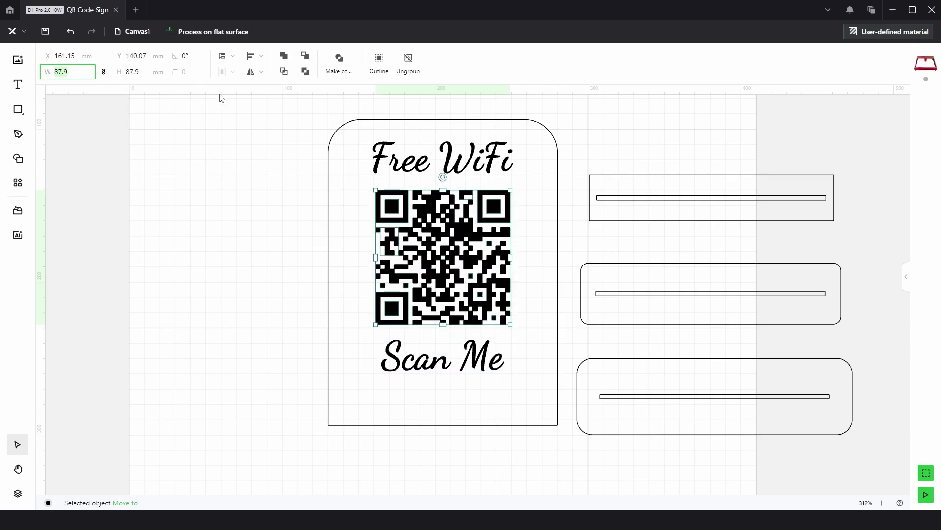
text(10)
key(Return)
click(255, 56)
click(260, 91)
key(Up)
key(Up)
key(Up)
key(Up)
click(484, 366)
key(Down)
key(Down)
key(Down)
key(Down)
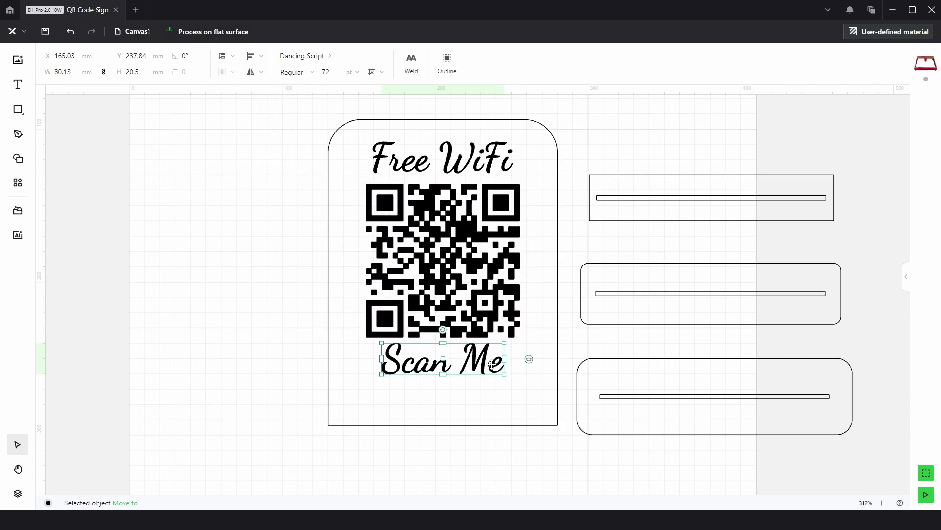
click(326, 346)
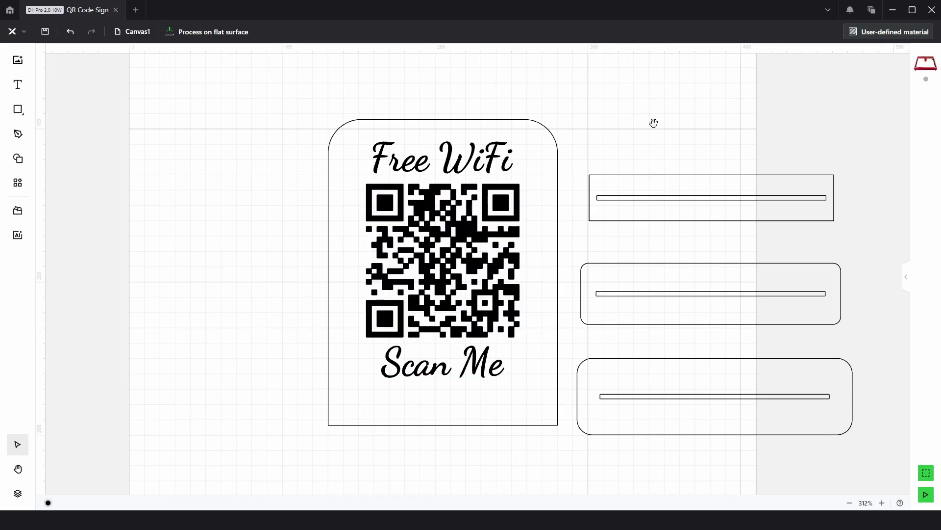
scroll(565, 170, right, 3)
scroll(601, 142, down, 4)
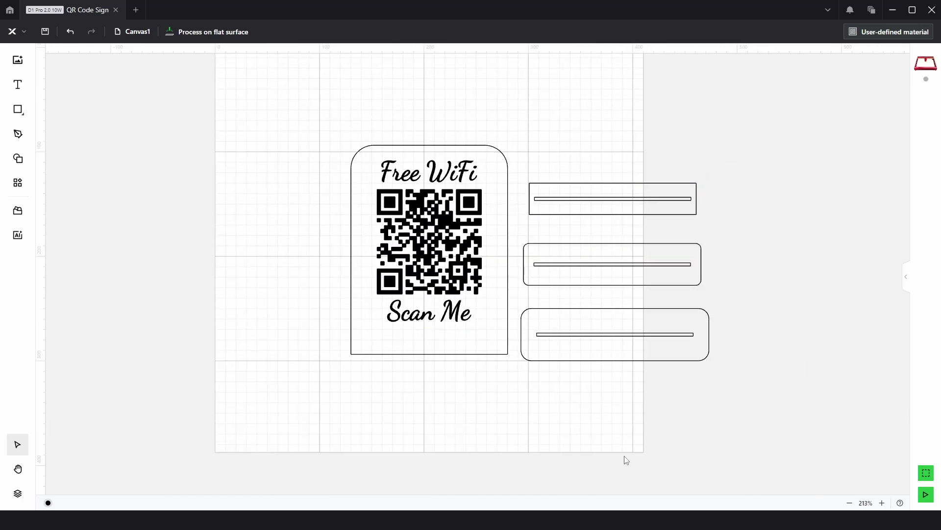